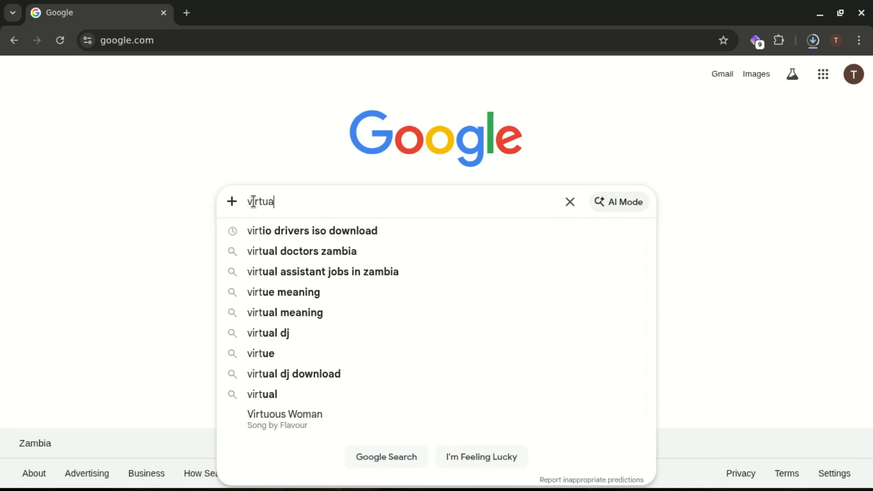
# Step: Search Google for "virtualbox download" and open the Downloads – Oracle VirtualBox page
pyautogui.write('x')
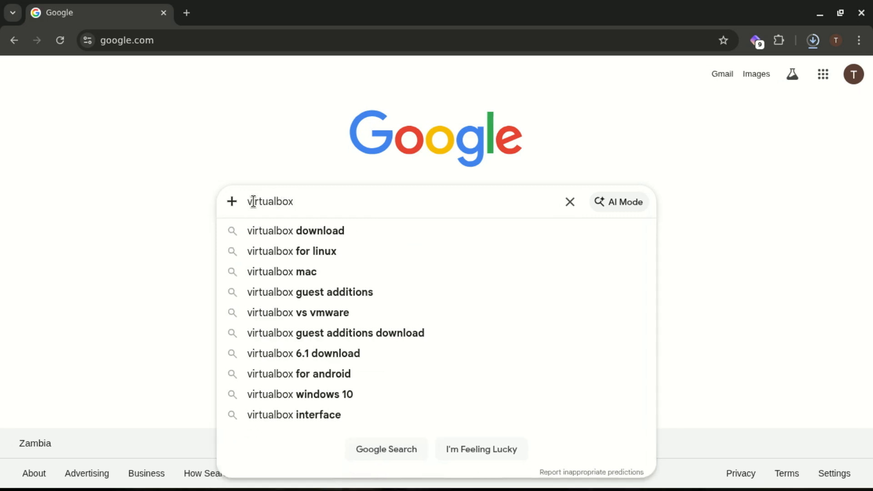
pyautogui.click(312, 236)
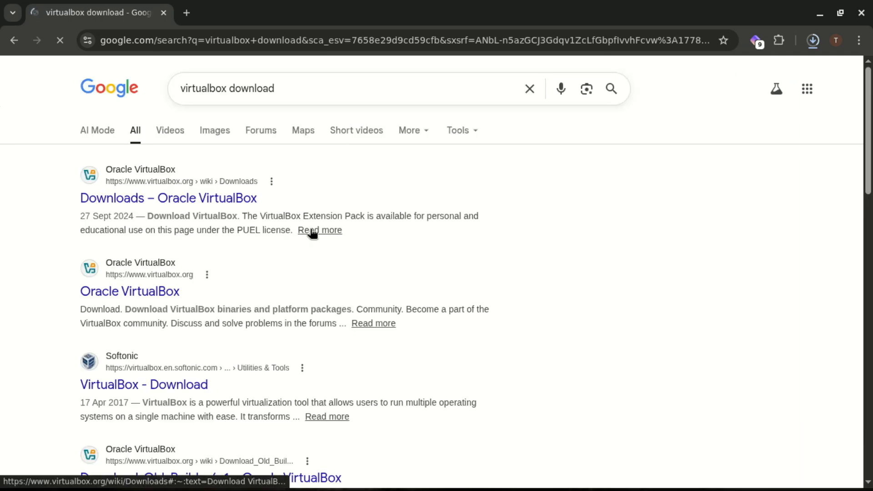
pyautogui.click(197, 202)
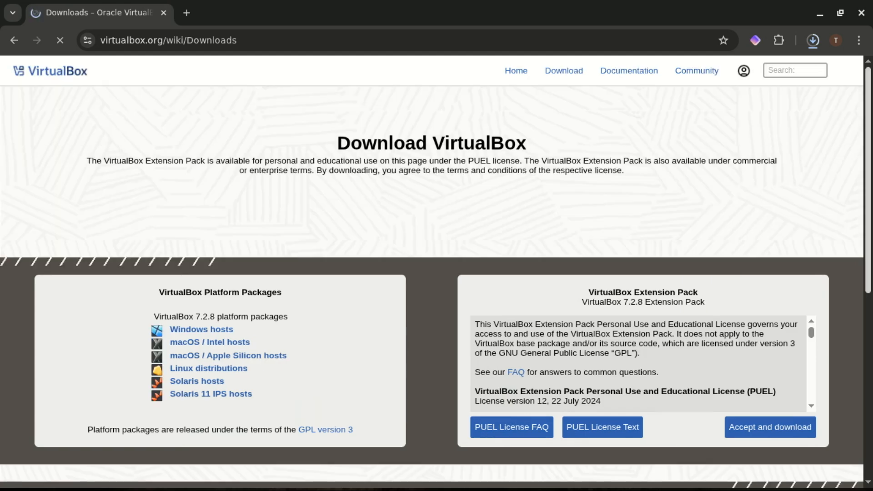
# Step: Download the VirtualBox 7.2.8 Windows hosts package and open the browser's downloads list
pyautogui.moveTo(869, 184); pyautogui.dragTo(870, 201)
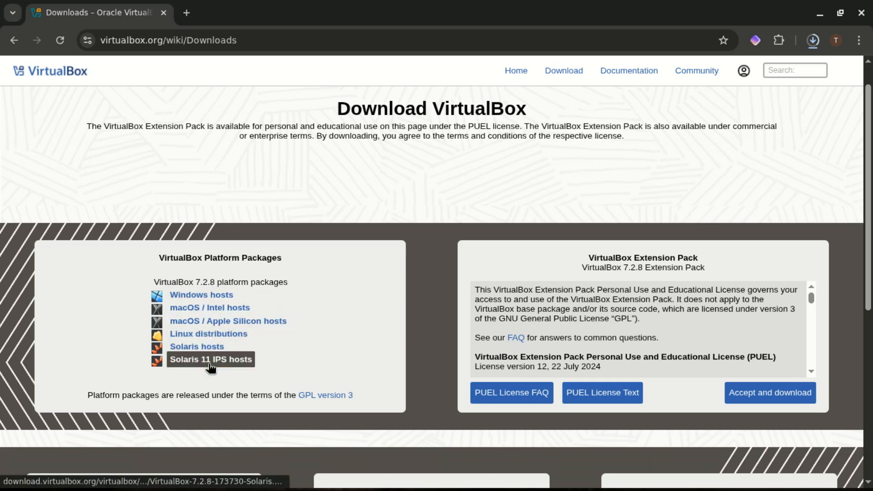
pyautogui.click(210, 296)
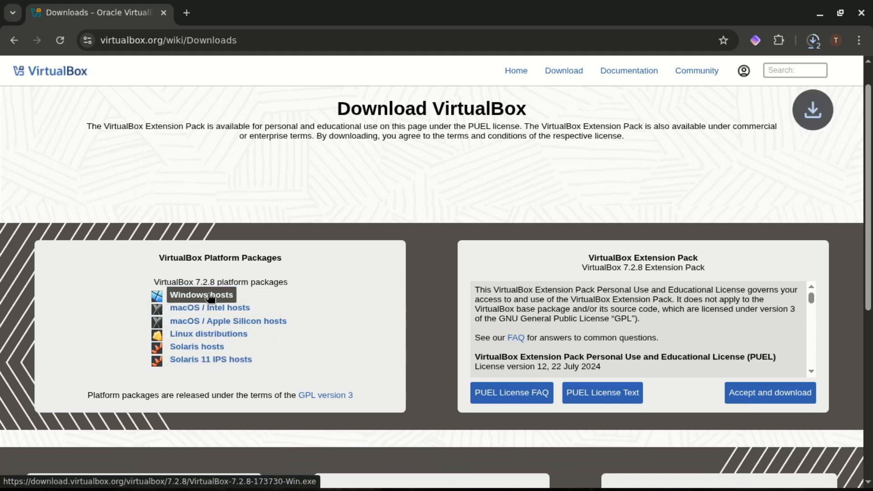
pyautogui.click(813, 40)
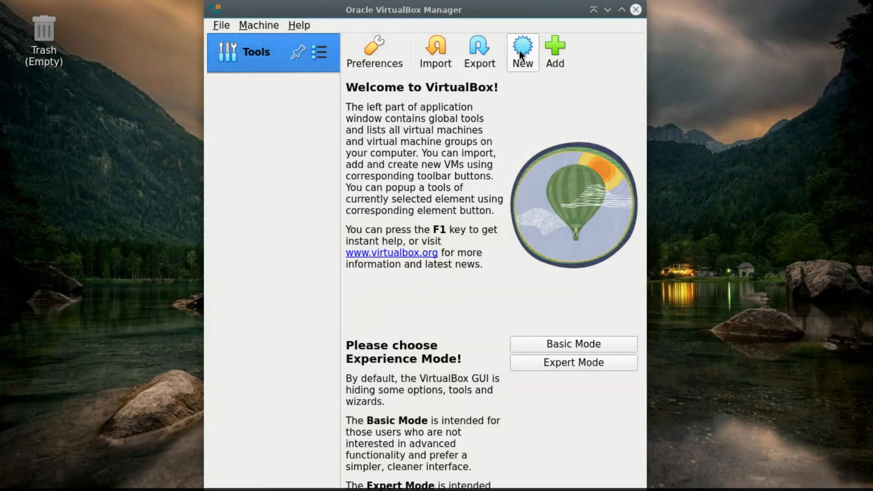
# Step: Switch to VirtualBox Manager and start a new virtual machine named Ubuntu 26
pyautogui.click(521, 51)
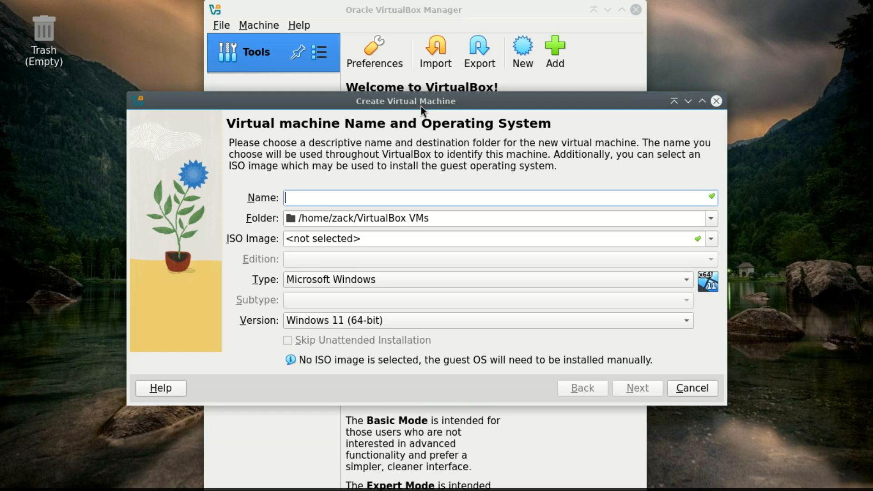
pyautogui.write('Ubun')
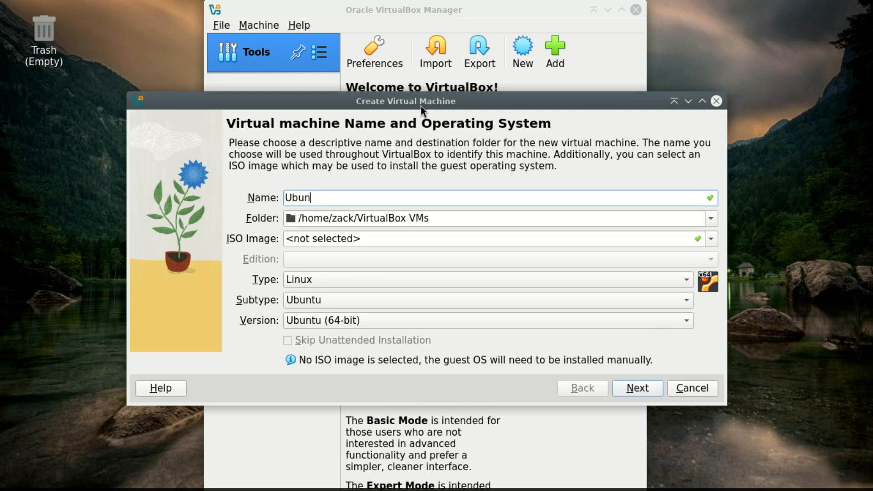
pyautogui.write('tu 26')
# Step: Attach the ubuntu-26.04-beta-desktop-amd64.iso image from Documents/Images, enable Skip Unattended Installation, and continue
pyautogui.click(711, 241)
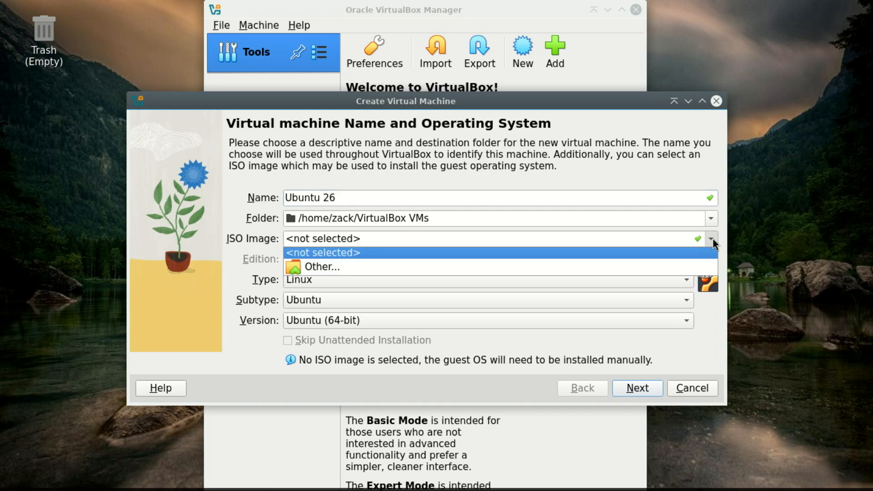
pyautogui.click(643, 271)
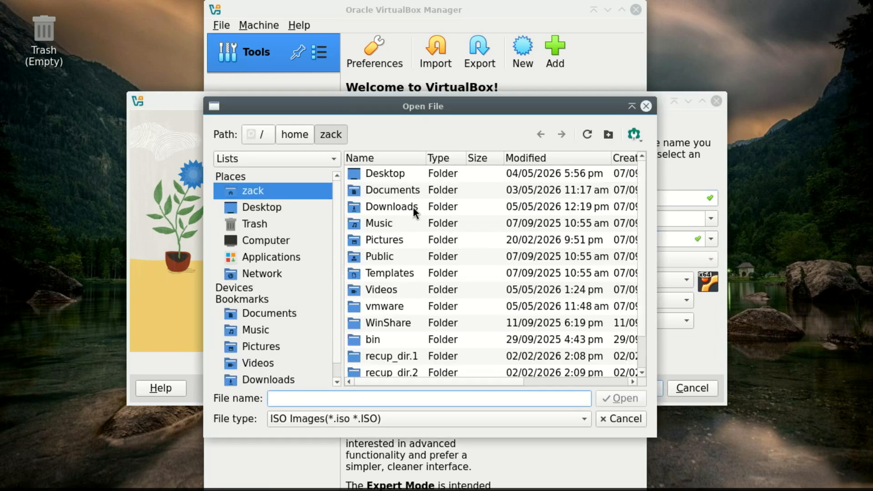
pyautogui.doubleClick(399, 193)
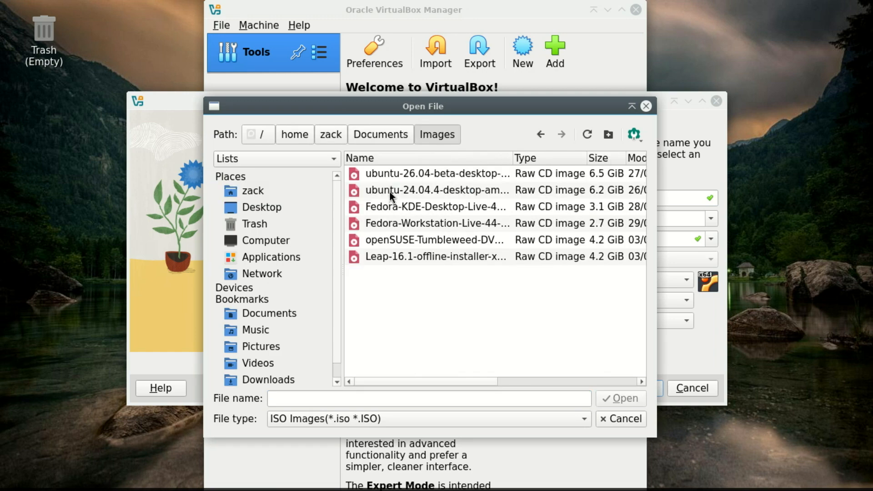
pyautogui.doubleClick(392, 175)
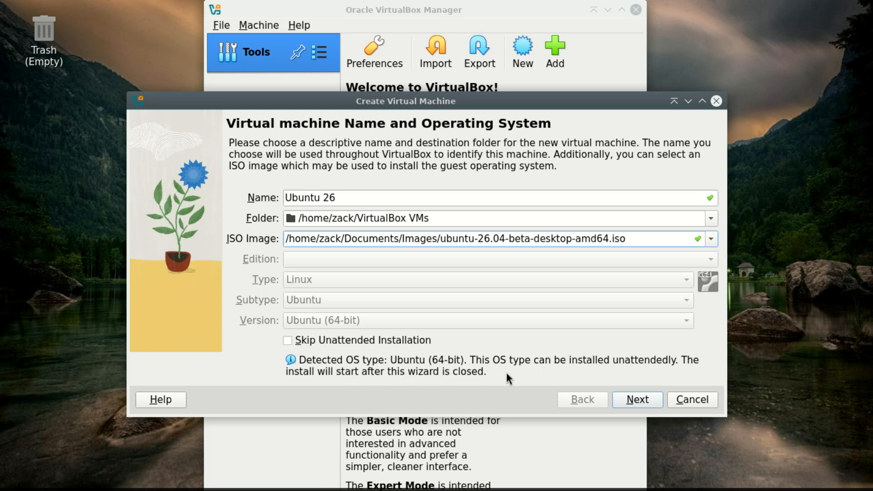
pyautogui.click(290, 339)
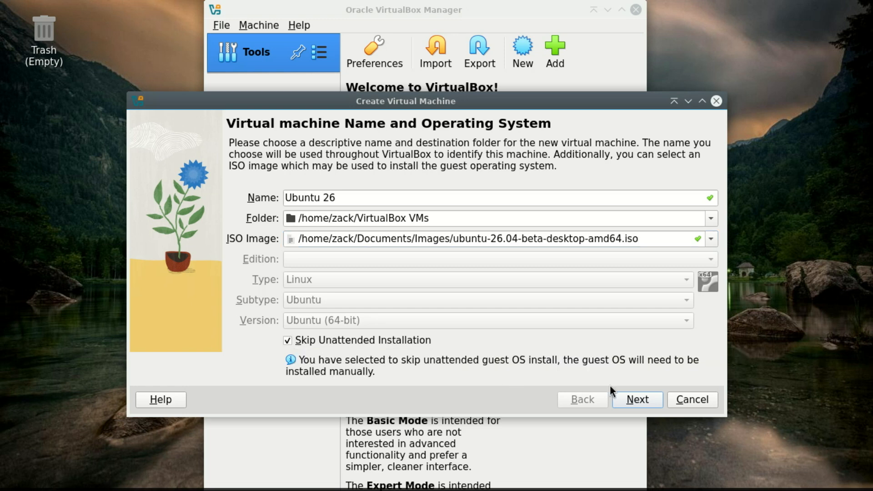
pyautogui.click(641, 402)
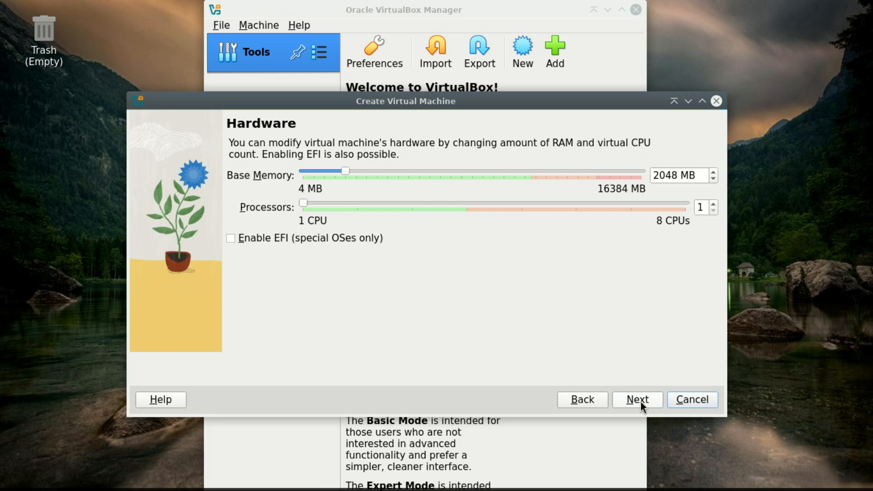
# Step: Set the base memory to about 6042 MB and processors to 2, then continue
pyautogui.moveTo(346, 170); pyautogui.dragTo(428, 184)
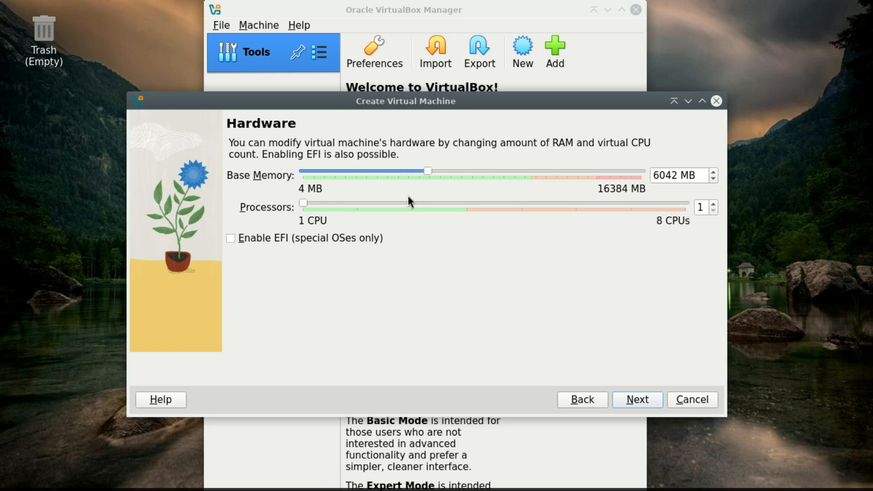
pyautogui.click(713, 203)
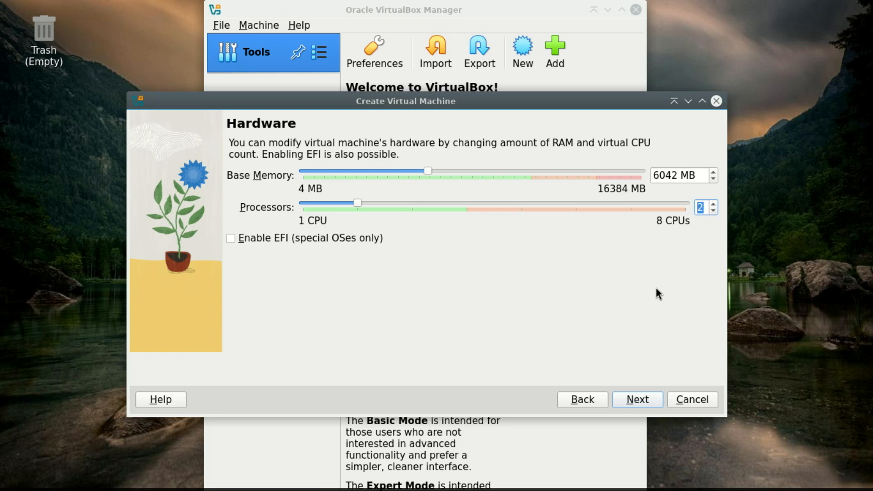
pyautogui.click(643, 396)
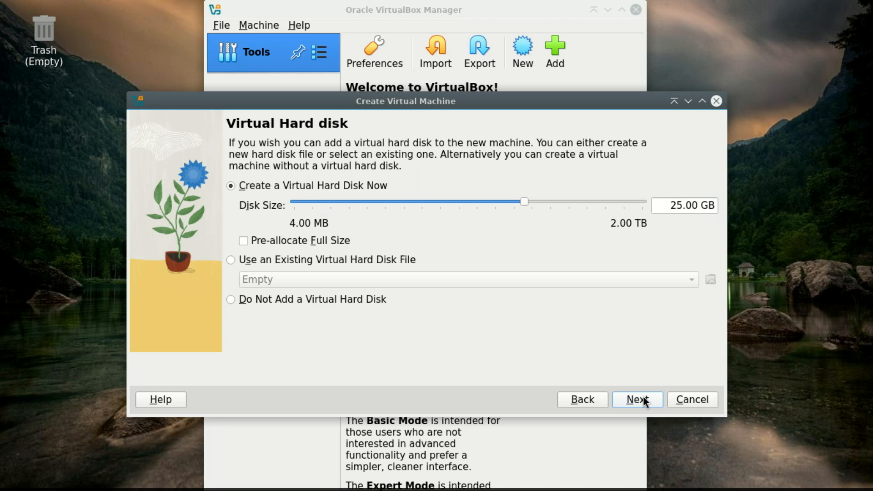
# Step: Set the virtual hard disk size to 50.00 GB and finish creating the virtual machine
pyautogui.click(676, 206)
pyautogui.press('BackSpace')
pyautogui.write('5')
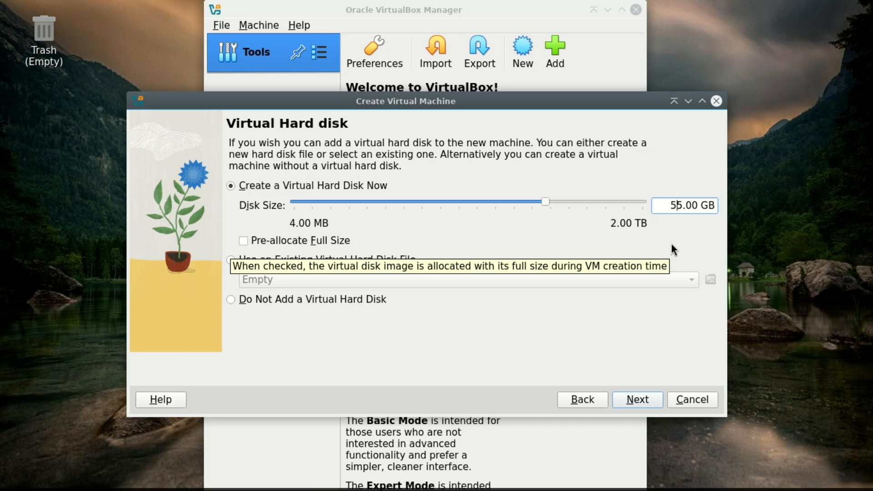
pyautogui.press('Delete')
pyautogui.write('0')
pyautogui.click(671, 243)
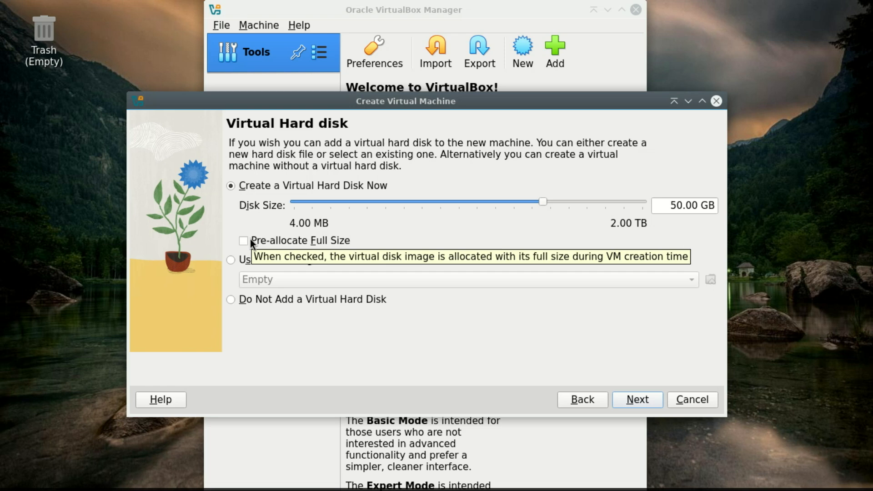
pyautogui.click(645, 399)
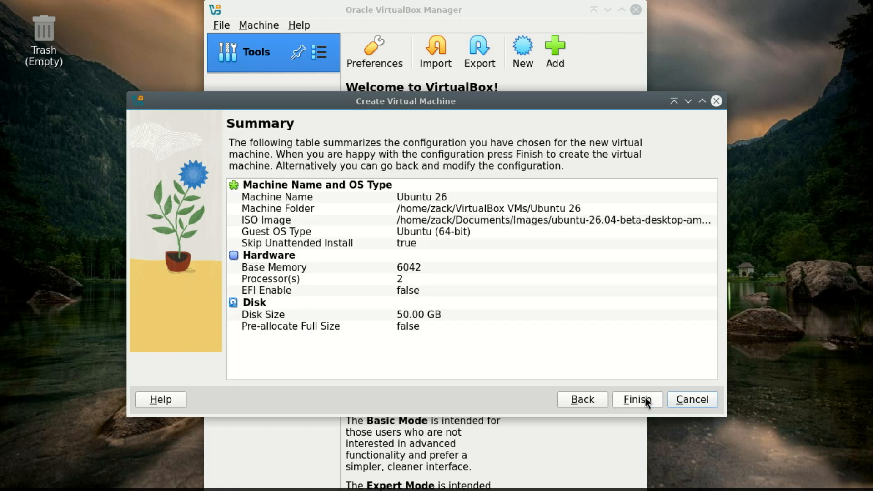
pyautogui.click(645, 398)
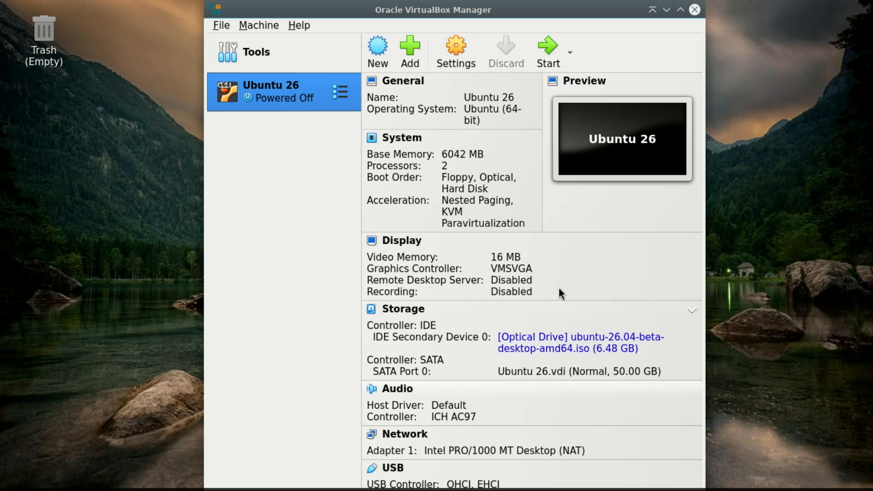
# Step: Open the Ubuntu 26 machine's settings and set Shared Clipboard and Drag'n'Drop to Bidirectional
pyautogui.click(453, 49)
pyautogui.moveTo(397, 125); pyautogui.dragTo(414, 76)
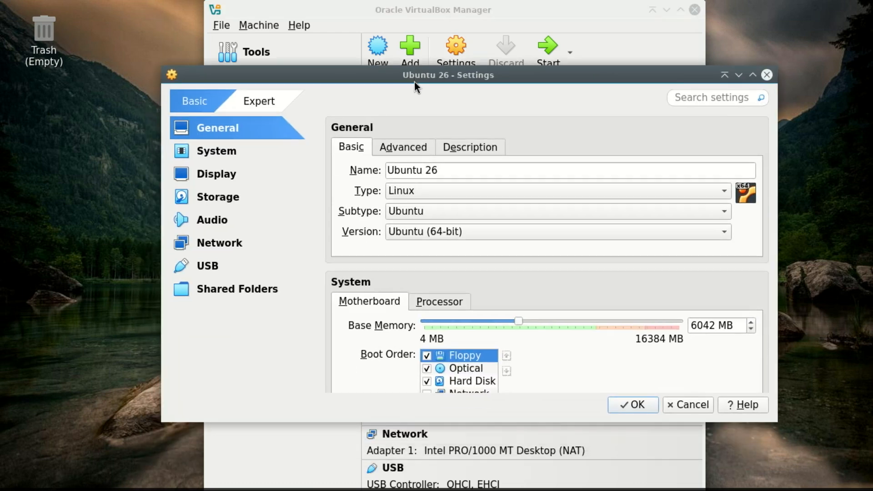
pyautogui.click(395, 145)
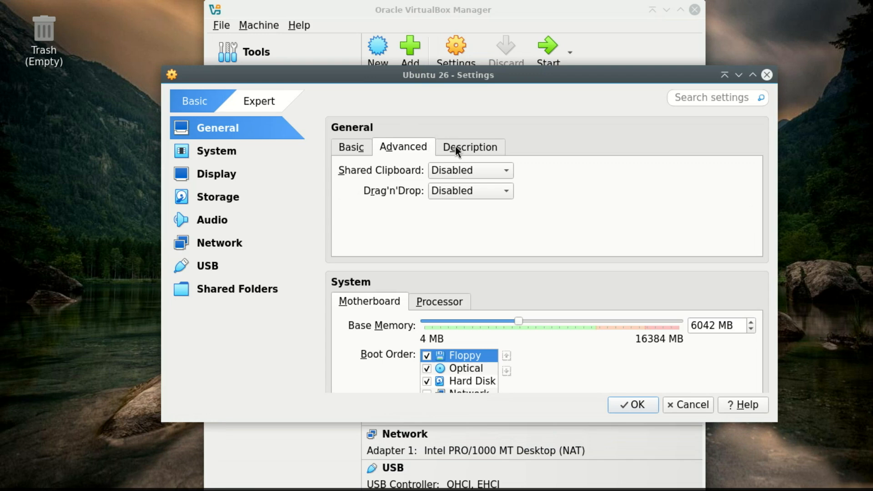
pyautogui.click(491, 172)
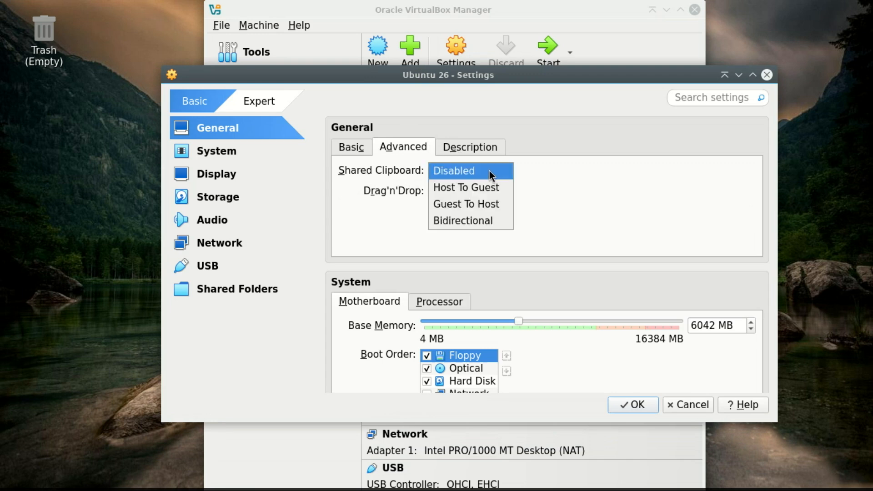
pyautogui.click(471, 221)
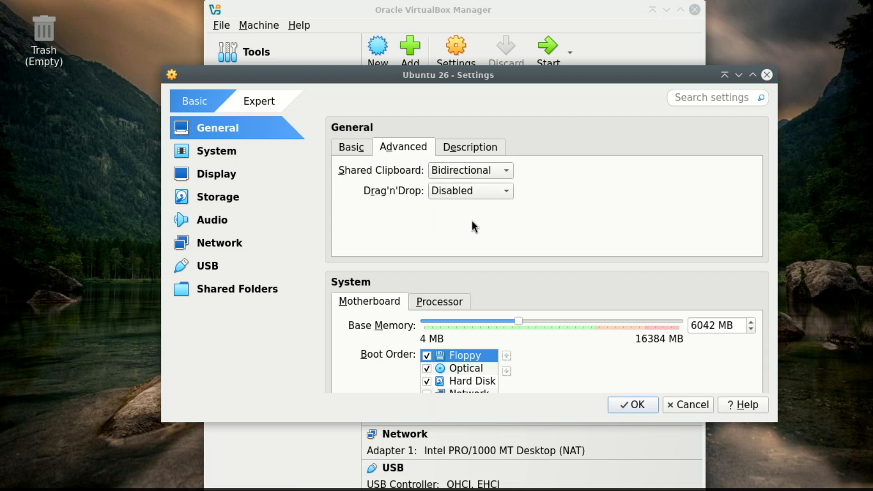
pyautogui.click(491, 192)
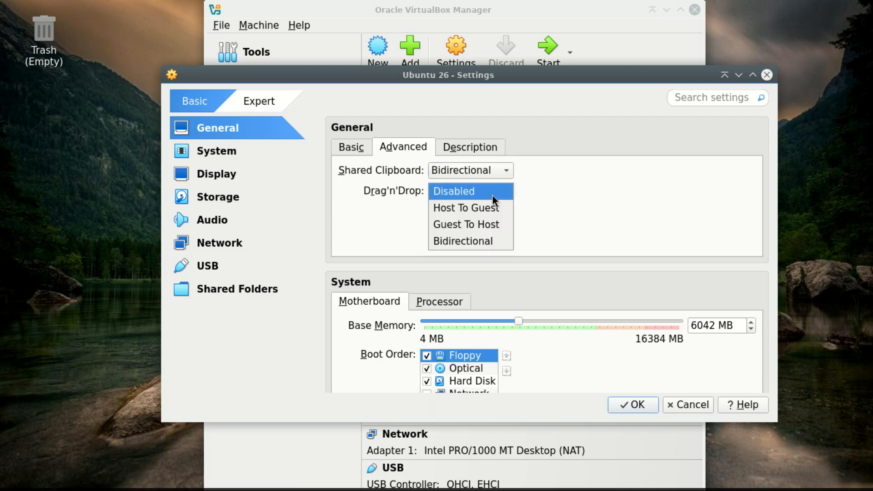
pyautogui.click(489, 242)
# Step: Set the display's video memory to about 60 MB
pyautogui.click(467, 147)
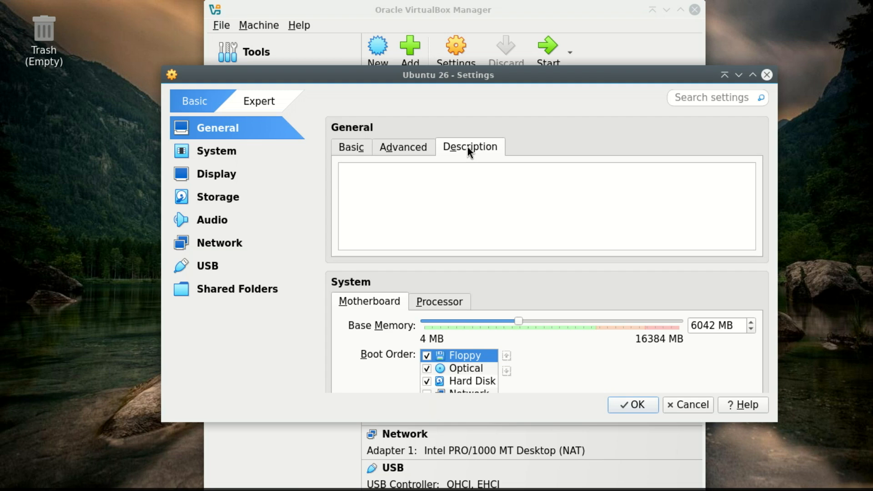
pyautogui.click(411, 147)
pyautogui.click(357, 150)
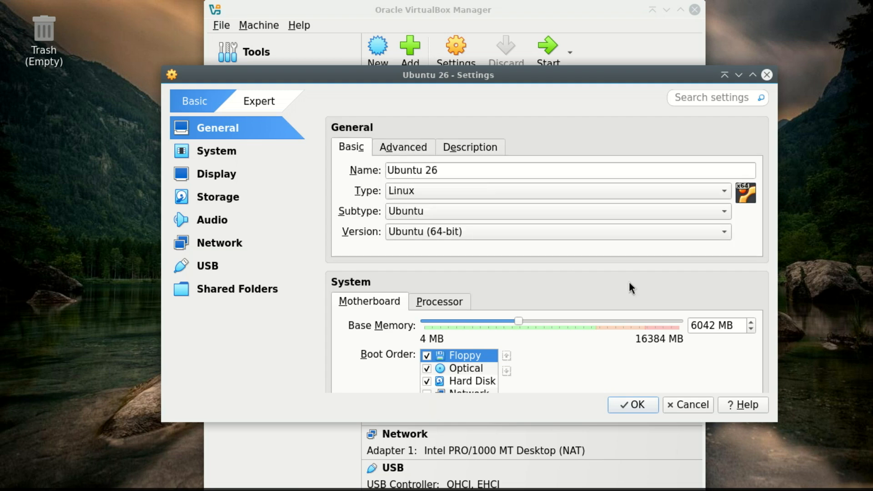
pyautogui.click(213, 155)
pyautogui.click(214, 175)
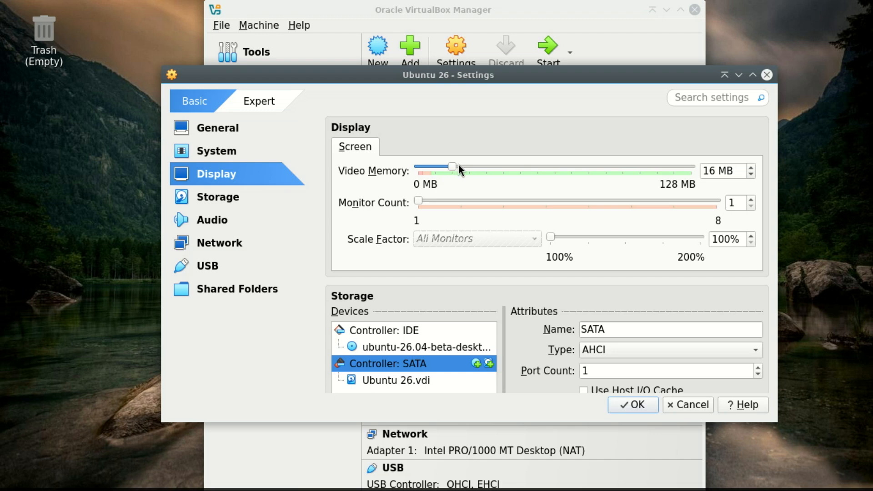
pyautogui.moveTo(459, 165); pyautogui.dragTo(549, 178)
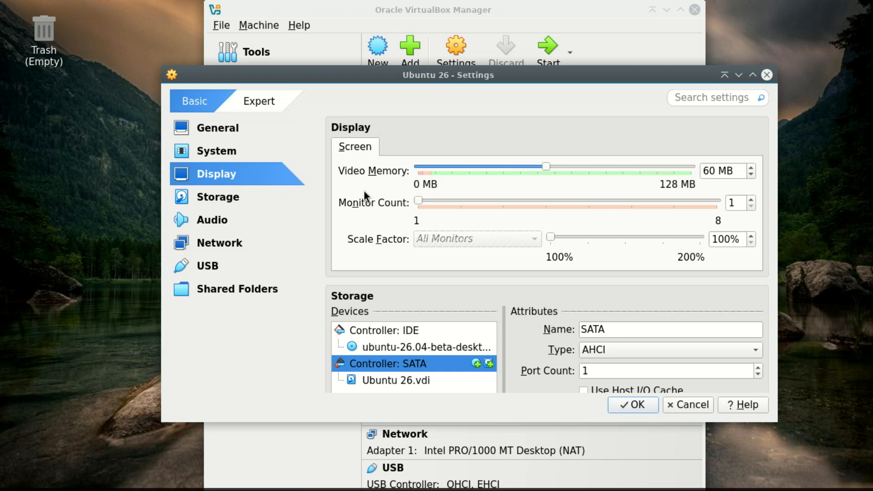
# Step: Browse the Storage, Audio, Network, USB and Shared Folders settings, then switch the settings dialog to Expert mode
pyautogui.click(238, 195)
pyautogui.click(235, 221)
pyautogui.click(235, 241)
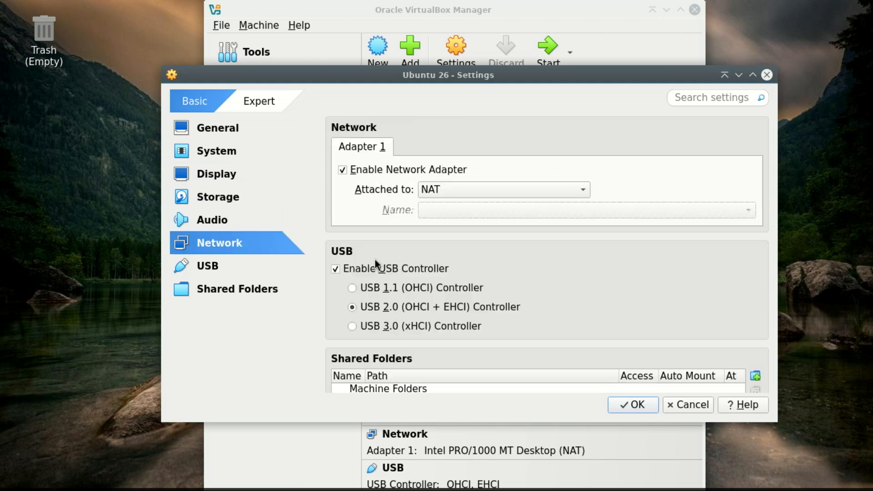
pyautogui.click(582, 189)
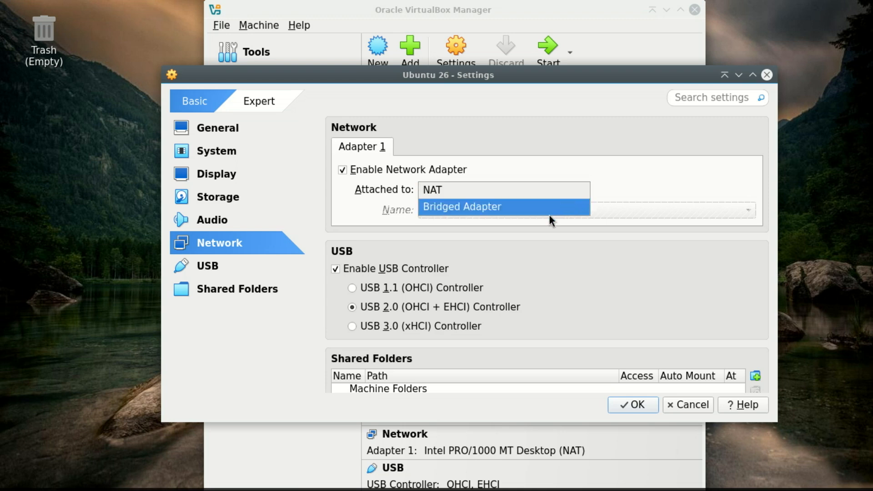
pyautogui.click(286, 272)
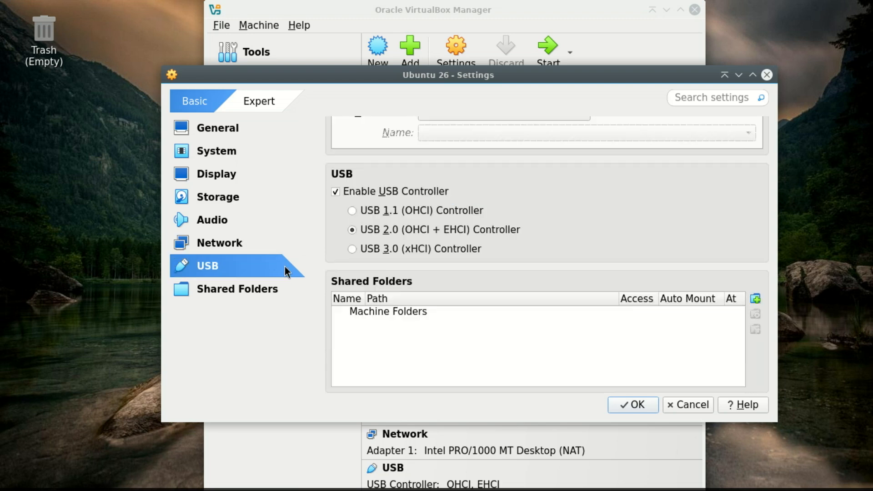
pyautogui.click(274, 287)
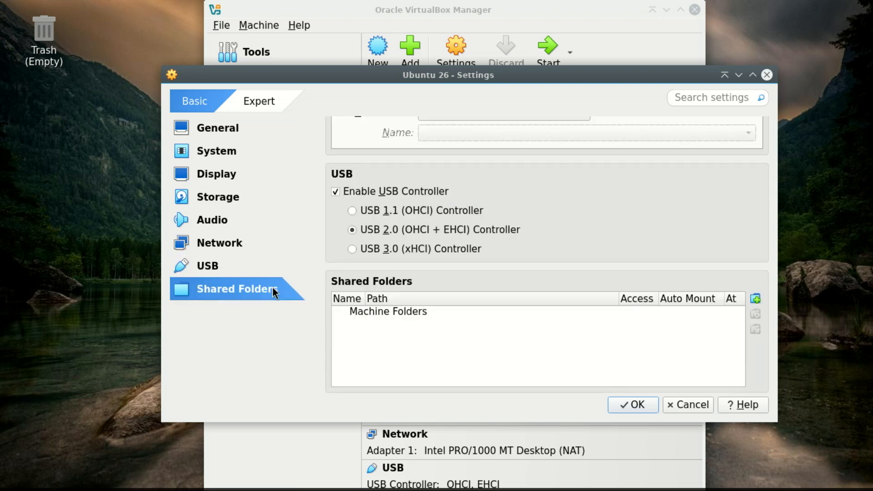
pyautogui.click(255, 102)
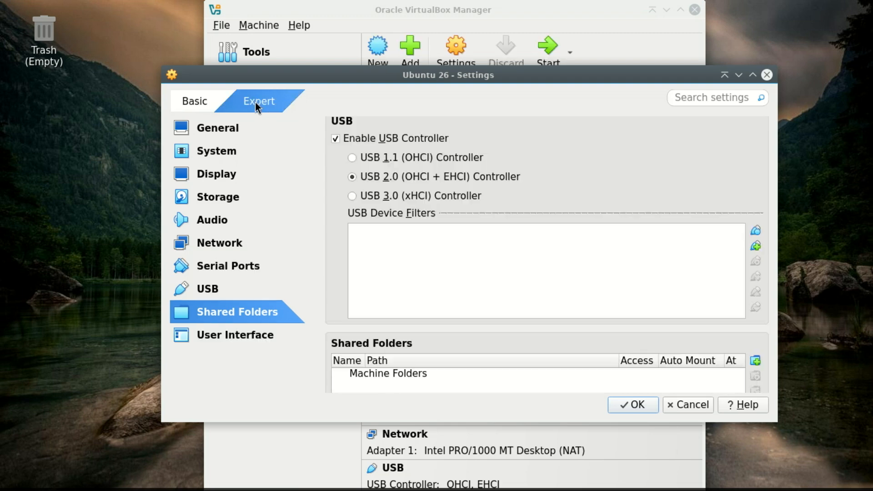
# Step: Review the General, System, Display, Storage, Network, Serial Ports, USB, Shared Folders and User Interface settings, then close the dialog
pyautogui.click(230, 130)
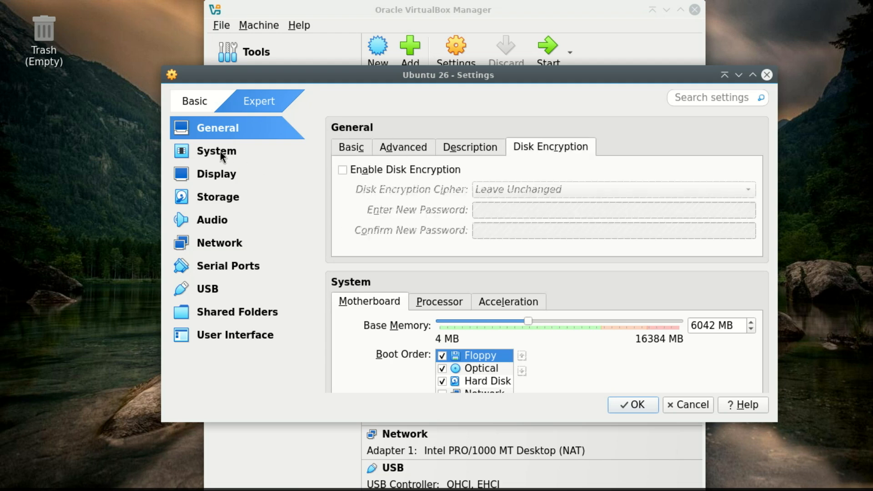
pyautogui.click(220, 151)
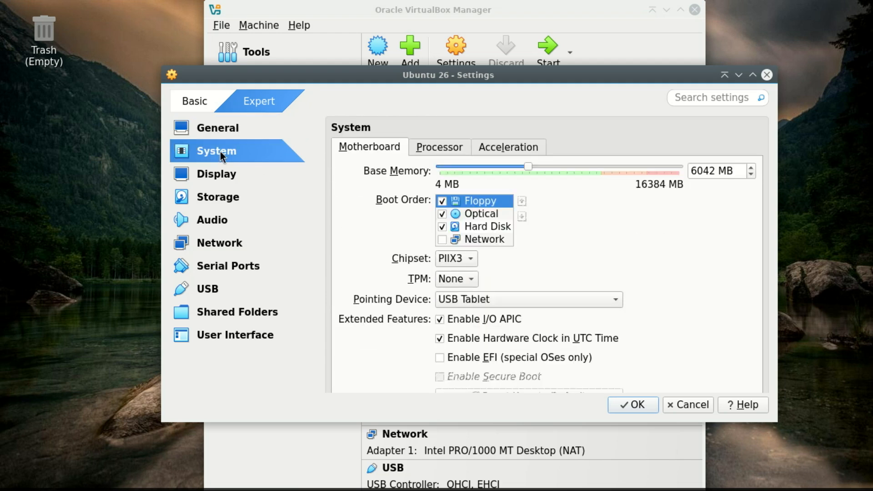
pyautogui.click(226, 176)
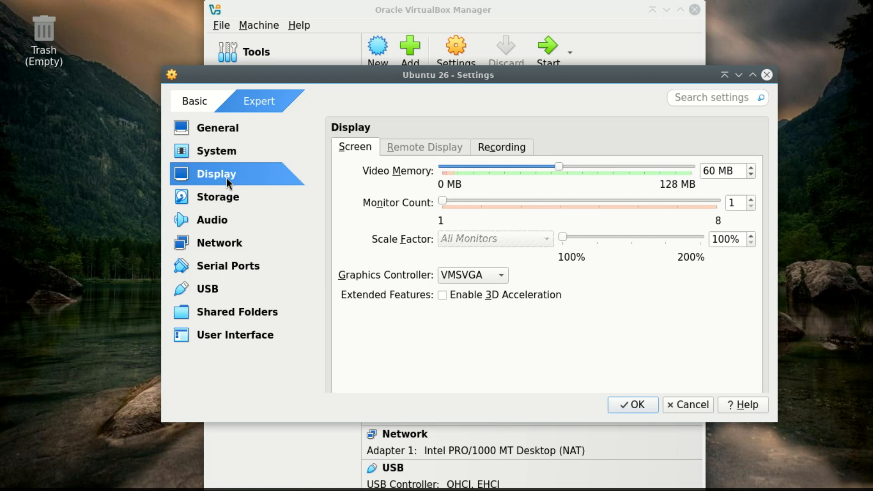
pyautogui.click(238, 200)
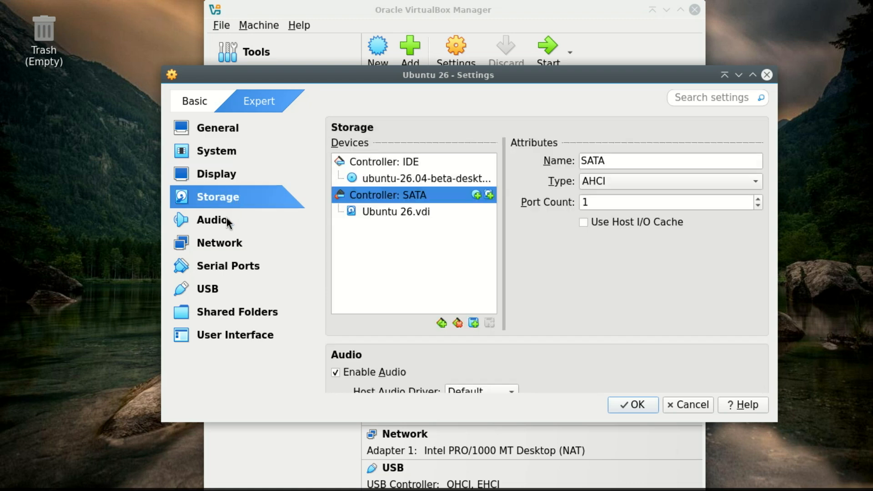
pyautogui.click(223, 247)
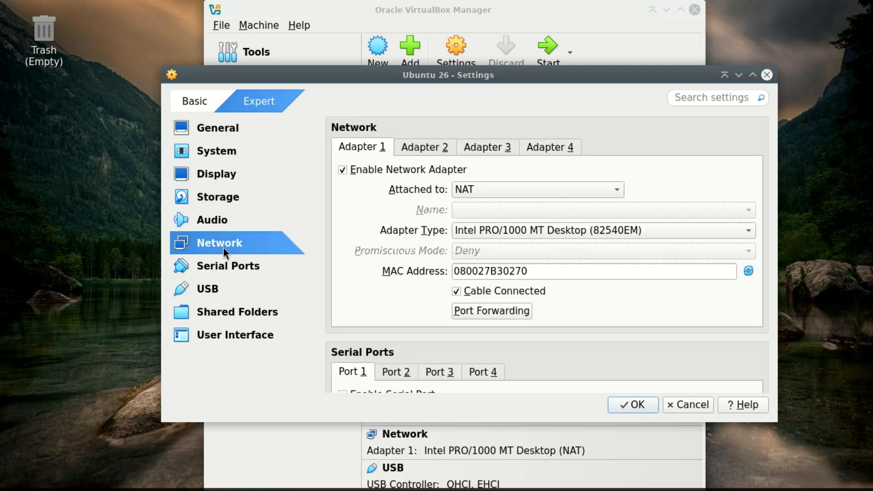
pyautogui.click(551, 190)
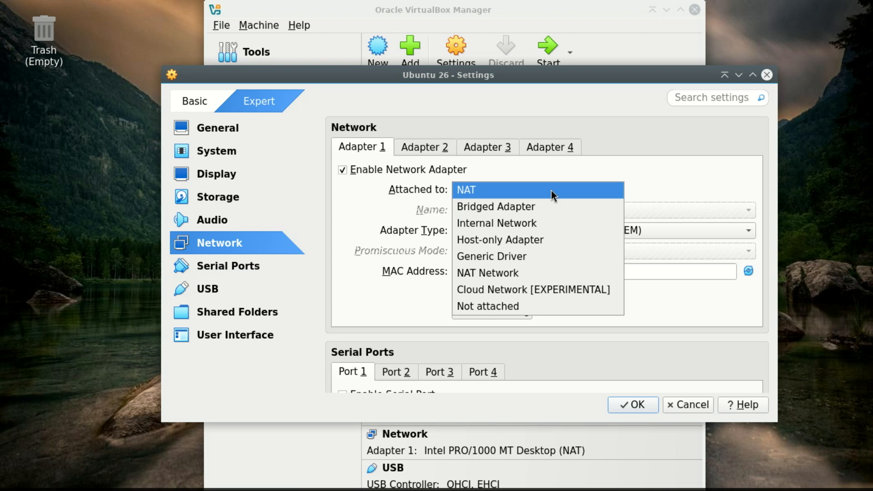
pyautogui.click(241, 270)
pyautogui.click(242, 269)
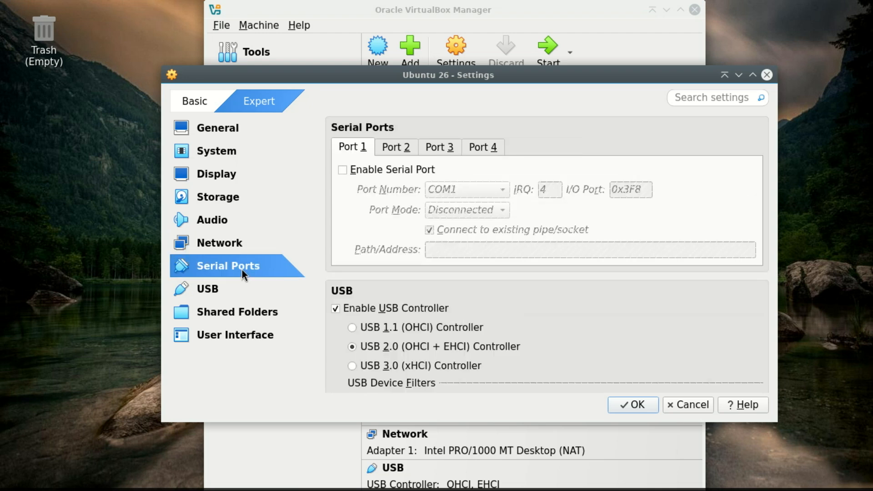
pyautogui.click(221, 288)
pyautogui.click(229, 314)
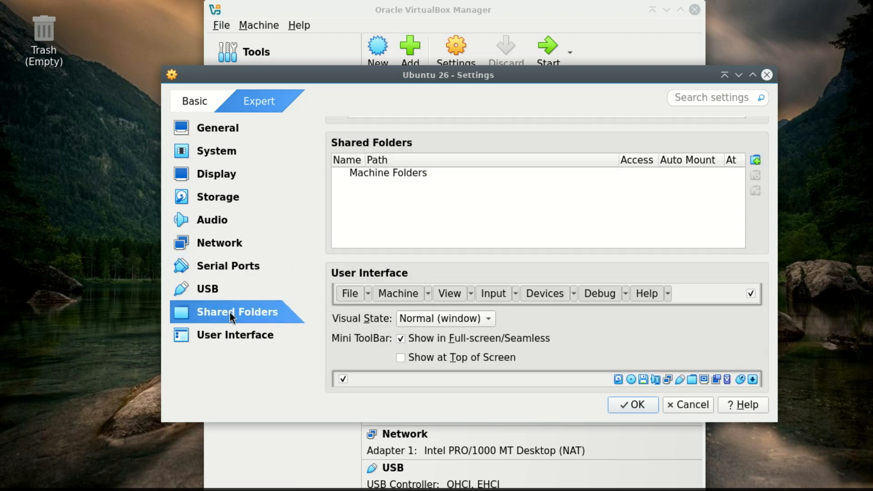
pyautogui.click(233, 334)
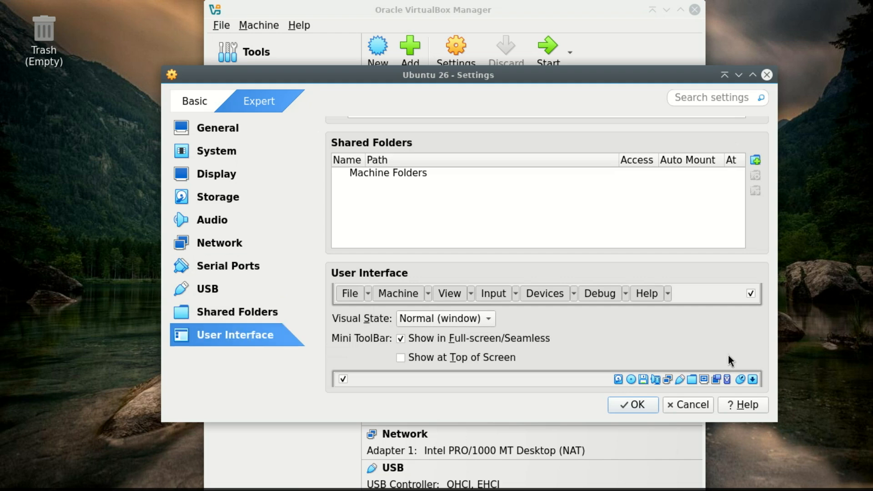
pyautogui.click(632, 404)
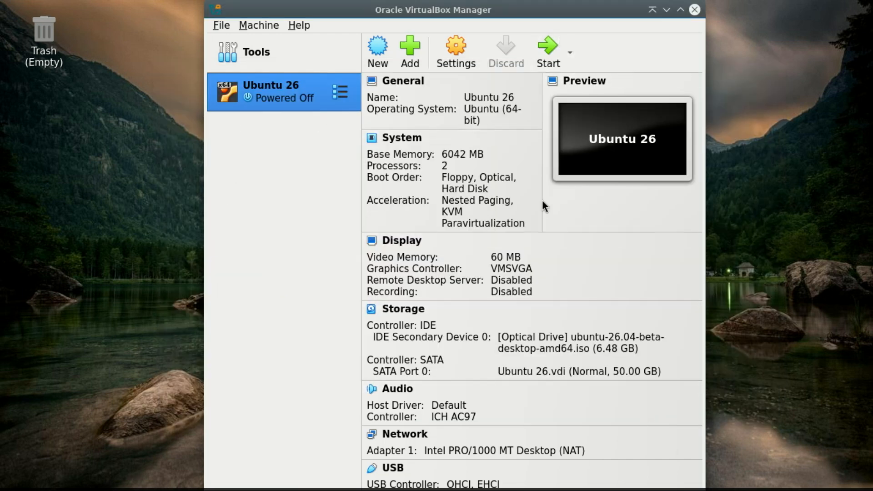
# Step: Start the Ubuntu 26 virtual machine and dismiss the keyboard and mouse capture notices
pyautogui.click(547, 45)
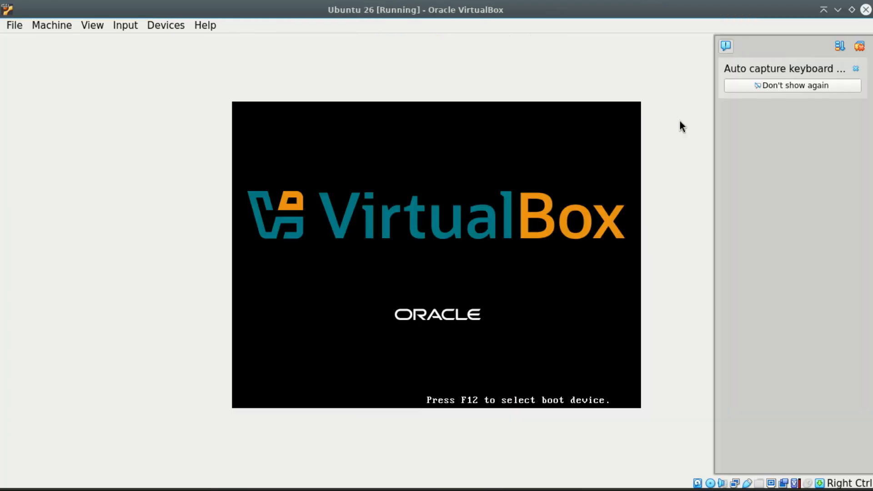
pyautogui.click(854, 70)
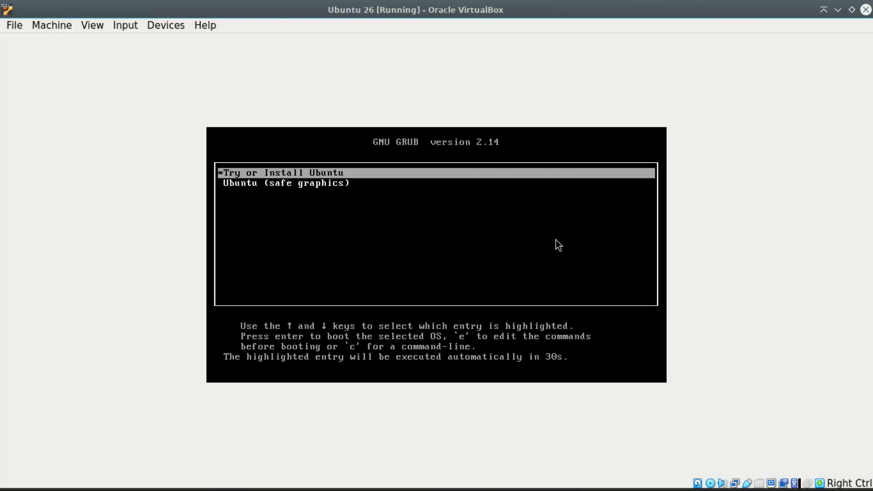
pyautogui.click(555, 240)
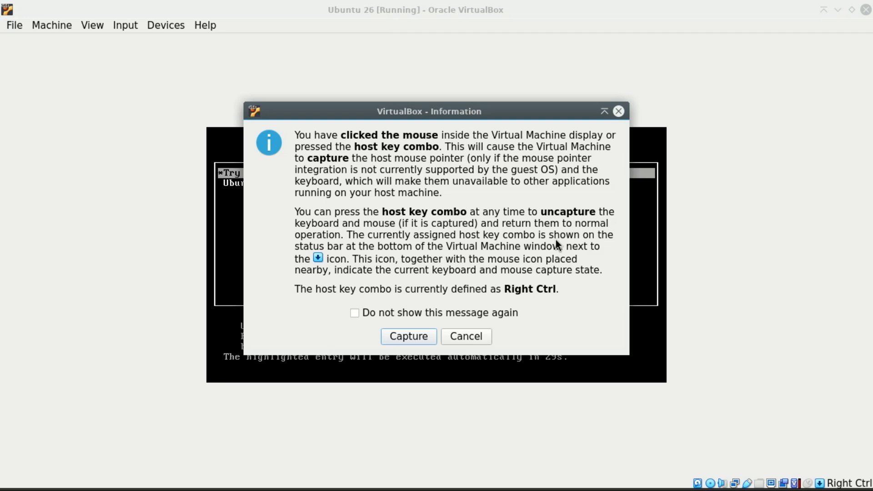
pyautogui.click(456, 337)
pyautogui.press('Return')
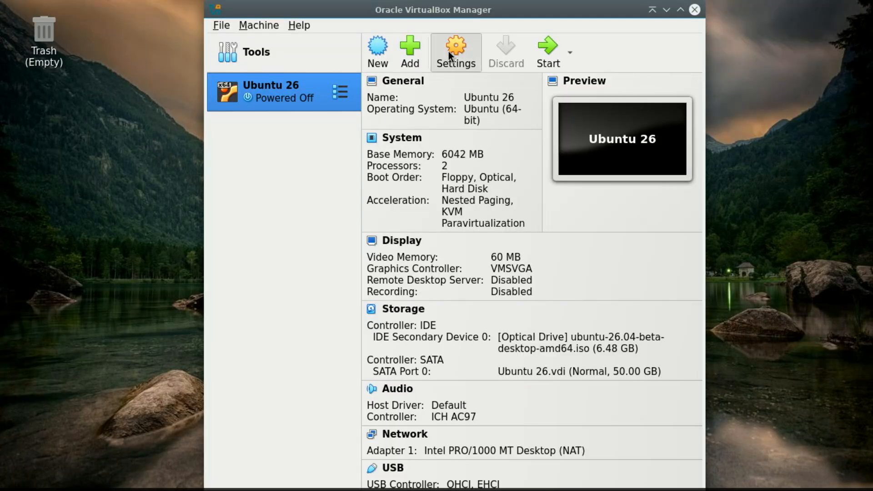
# Step: Set the Ubuntu 26 machine's graphics controller to VBoxSVGA and save the settings
pyautogui.click(448, 51)
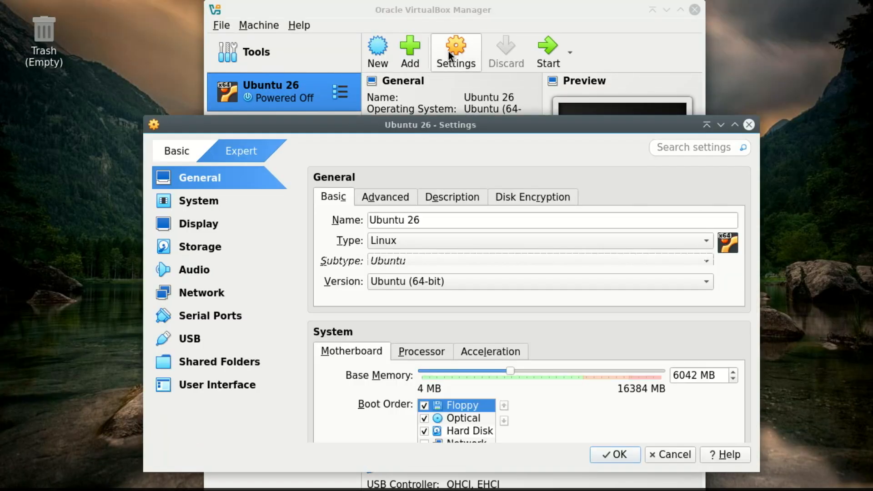
pyautogui.moveTo(435, 123); pyautogui.dragTo(453, 51)
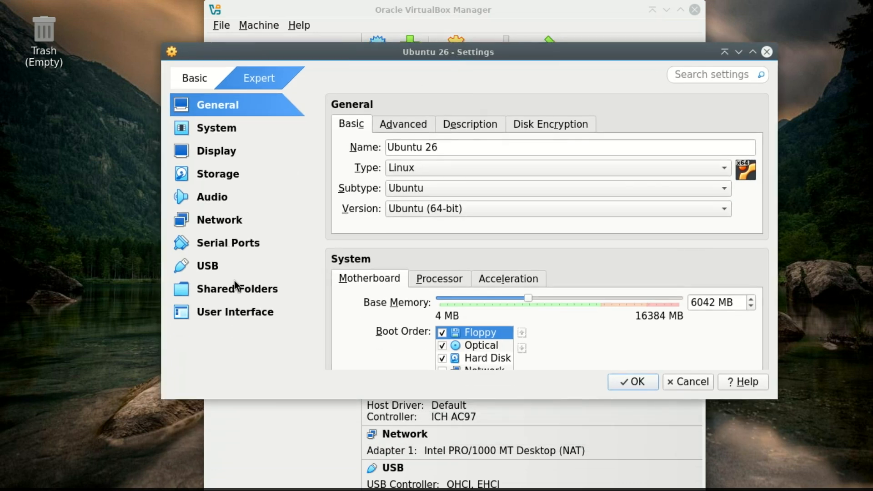
pyautogui.click(225, 150)
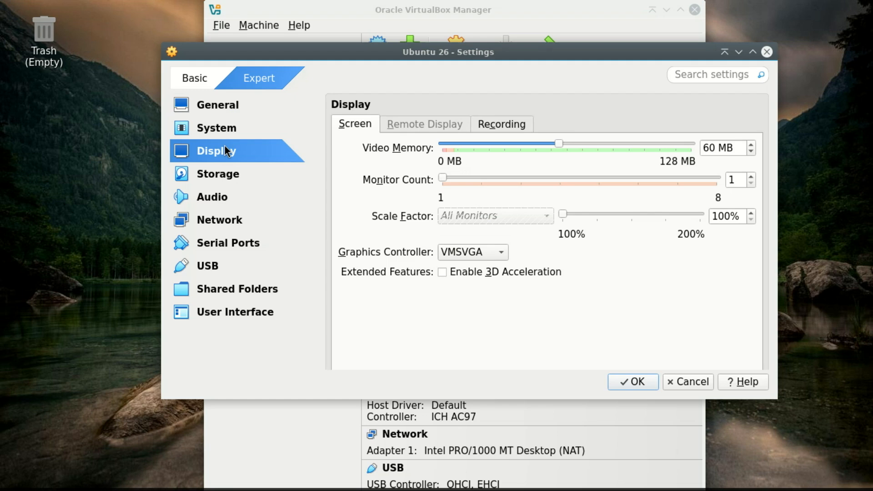
pyautogui.click(500, 253)
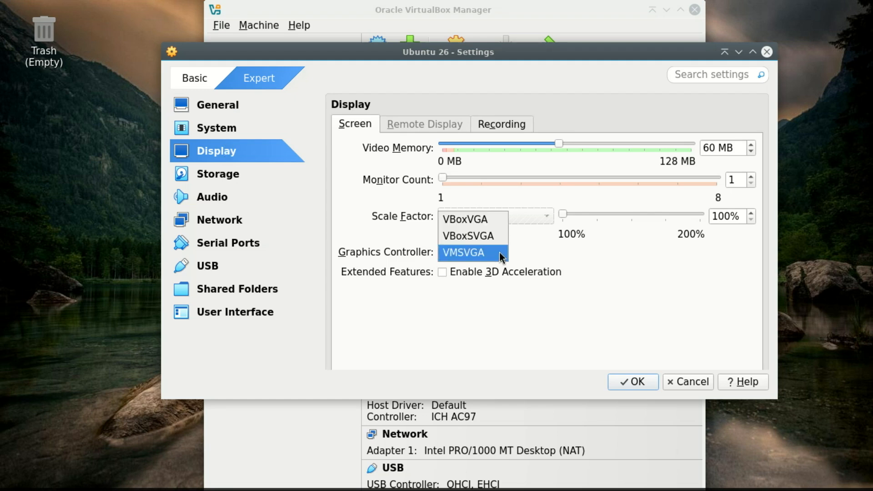
pyautogui.click(471, 237)
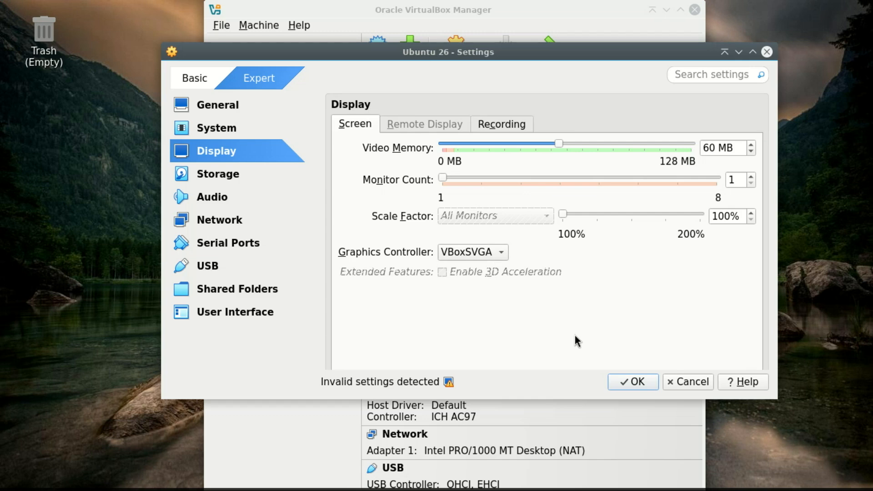
pyautogui.click(633, 382)
# Step: Start the Ubuntu 26 machine again and boot the Try or Install Ubuntu entry
pyautogui.click(550, 59)
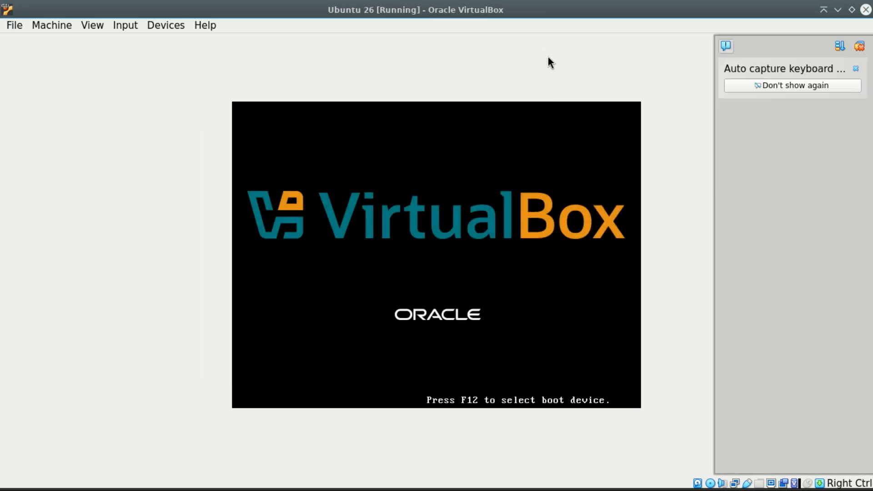
pyautogui.click(856, 69)
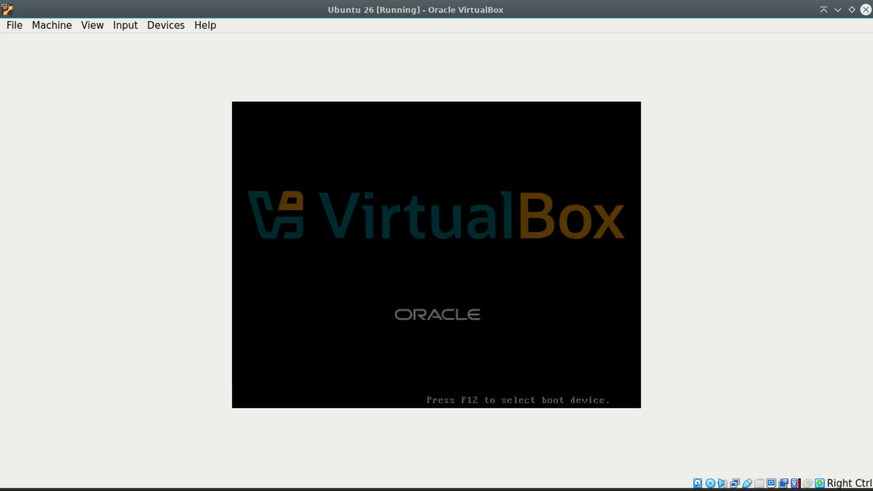
pyautogui.press('Return')
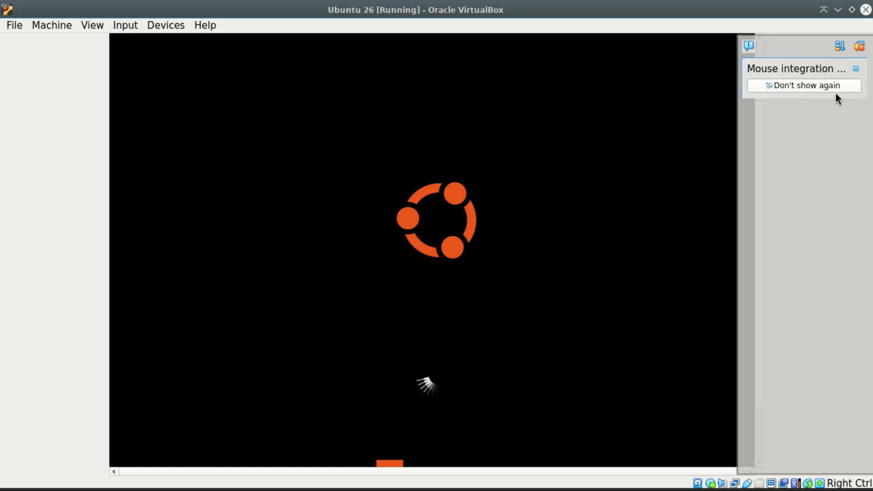
pyautogui.click(856, 69)
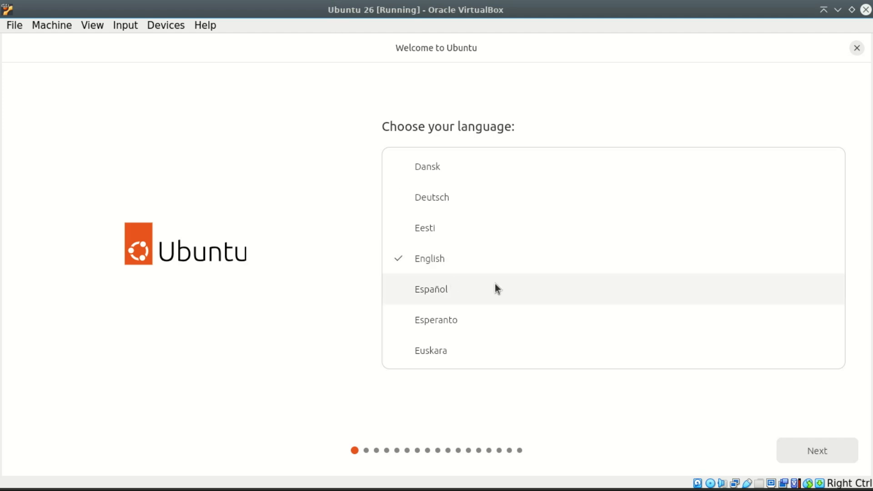
# Step: Continue through the installer's language, keyboard layout and internet connection screens keeping English, English (US) and wired connection
pyautogui.click(811, 454)
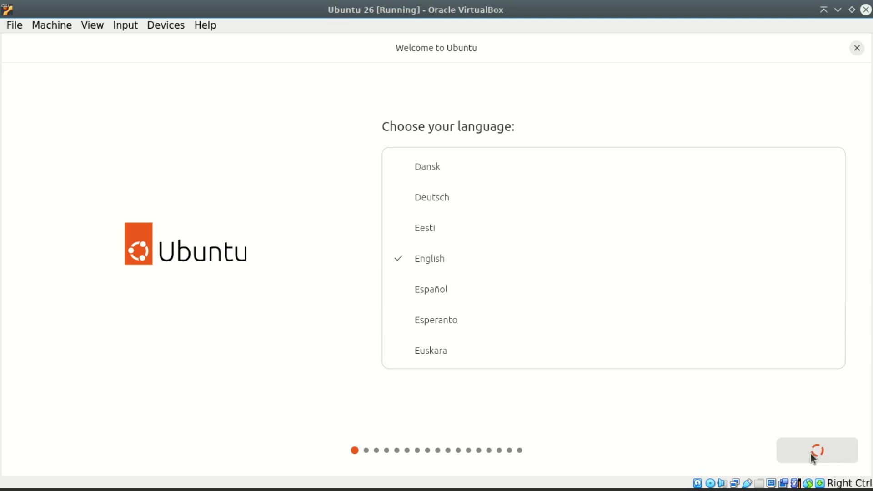
pyautogui.click(811, 454)
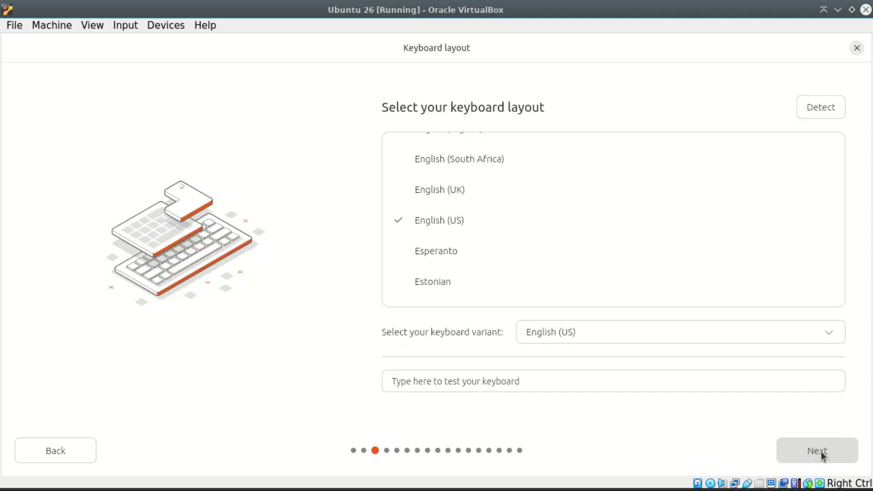
pyautogui.click(820, 452)
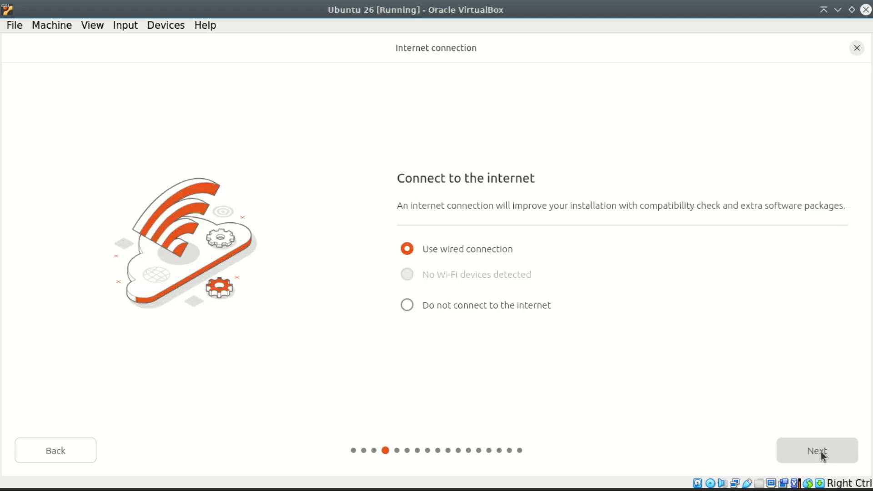
pyautogui.click(807, 446)
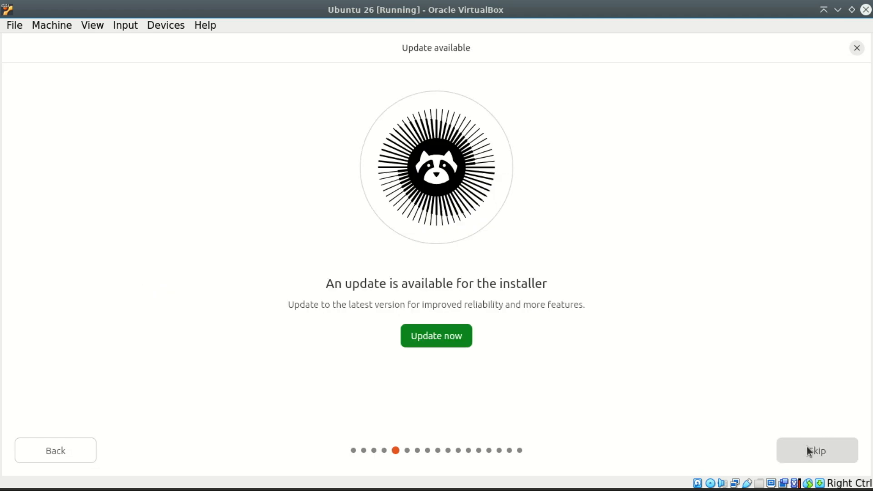
# Step: Skip the installer update and continue with the Install Ubuntu option
pyautogui.click(814, 451)
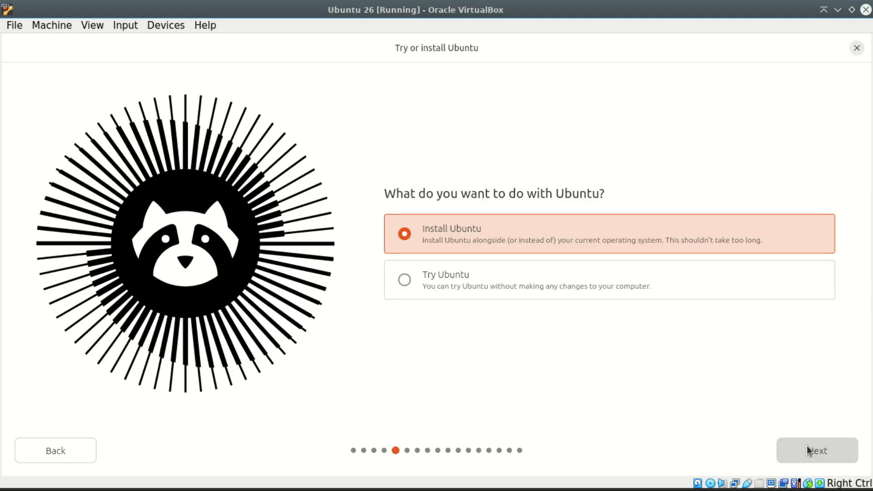
pyautogui.click(806, 446)
pyautogui.click(807, 445)
pyautogui.click(806, 445)
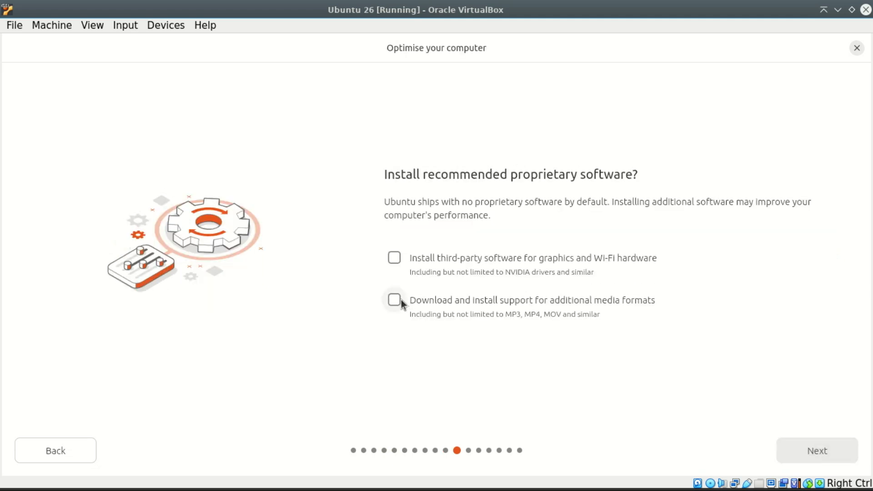
# Step: Enable support for additional media formats and accept the default erase-disk installation with no encryption
pyautogui.click(395, 300)
pyautogui.click(825, 444)
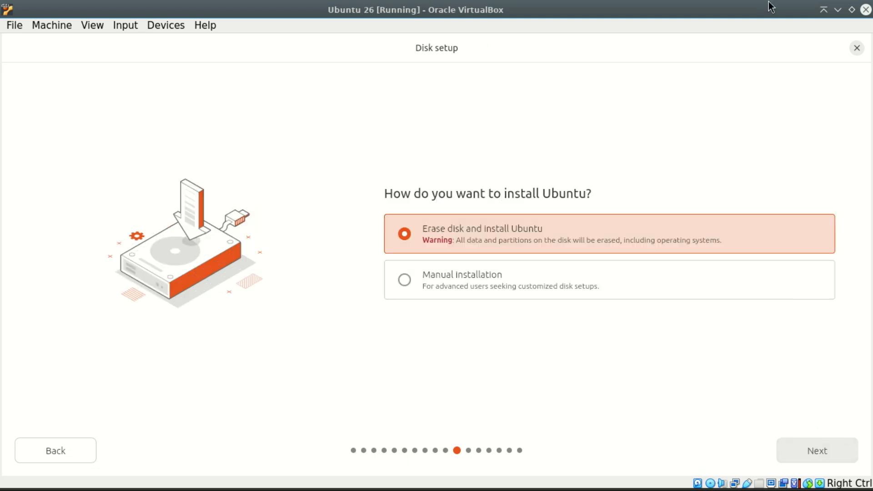
pyautogui.click(814, 450)
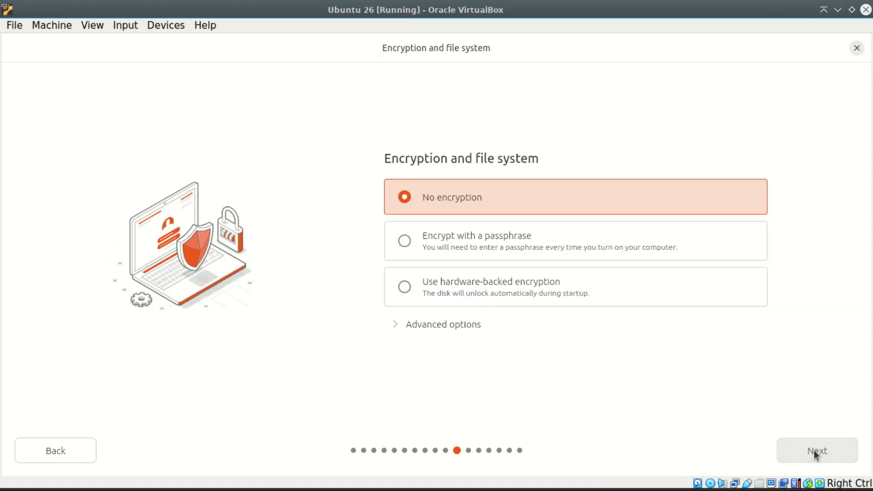
pyautogui.click(814, 450)
# Step: Create the user account by entering the user's name and a password, confirming the password
pyautogui.write('zack')
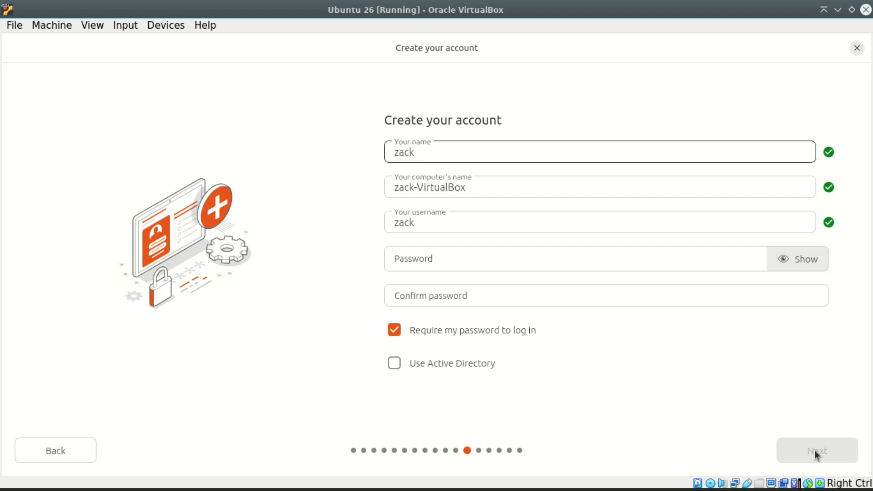
pyautogui.click(454, 257)
pyautogui.write('password')
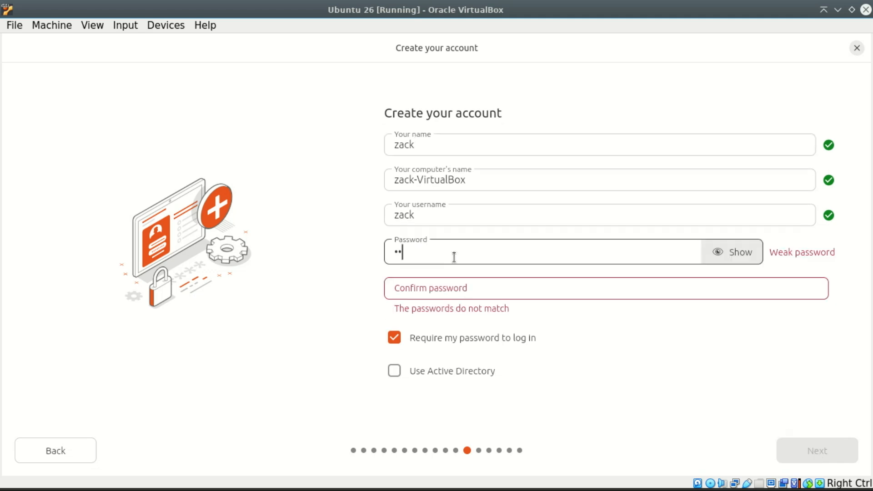
pyautogui.write('1')
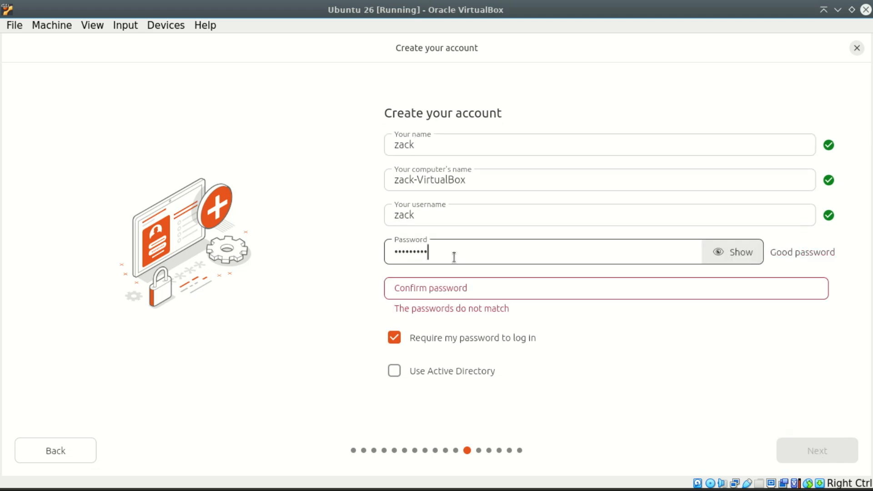
pyautogui.click(422, 290)
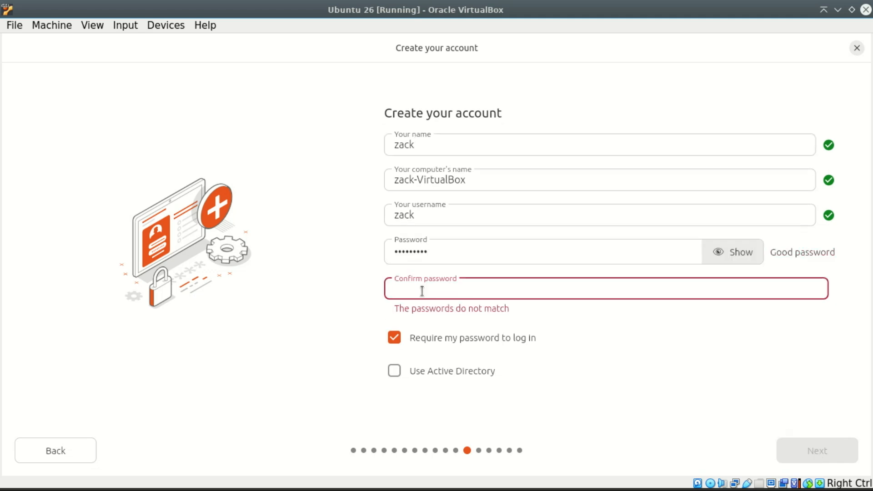
pyautogui.write('password1')
pyautogui.click(817, 444)
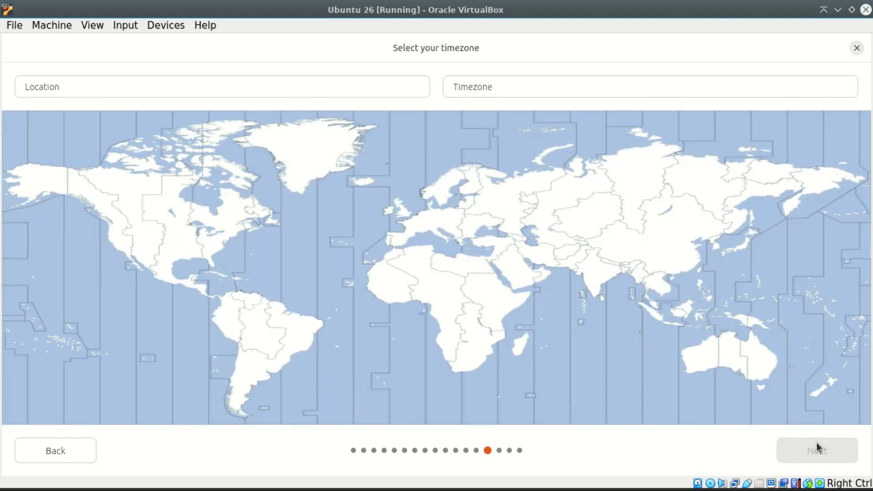
# Step: Set the timezone to Denver (America/Denver) and start the installation from the review screen
pyautogui.click(144, 242)
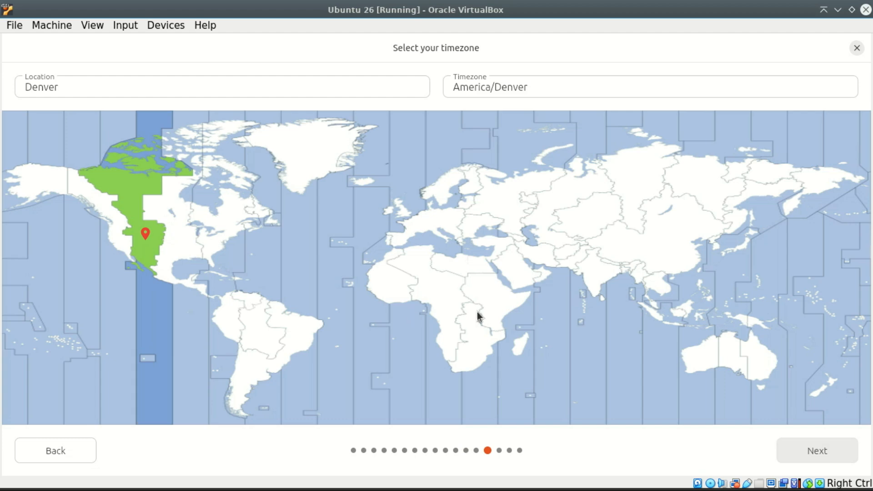
pyautogui.click(817, 450)
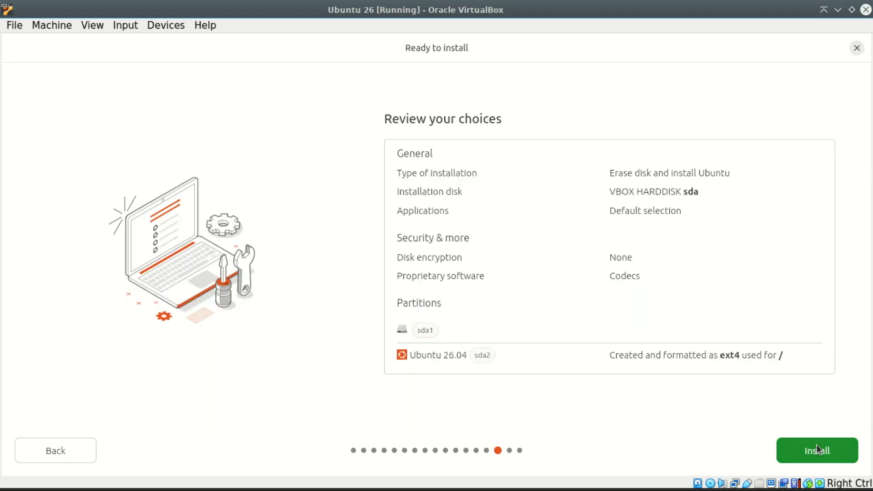
pyautogui.click(817, 449)
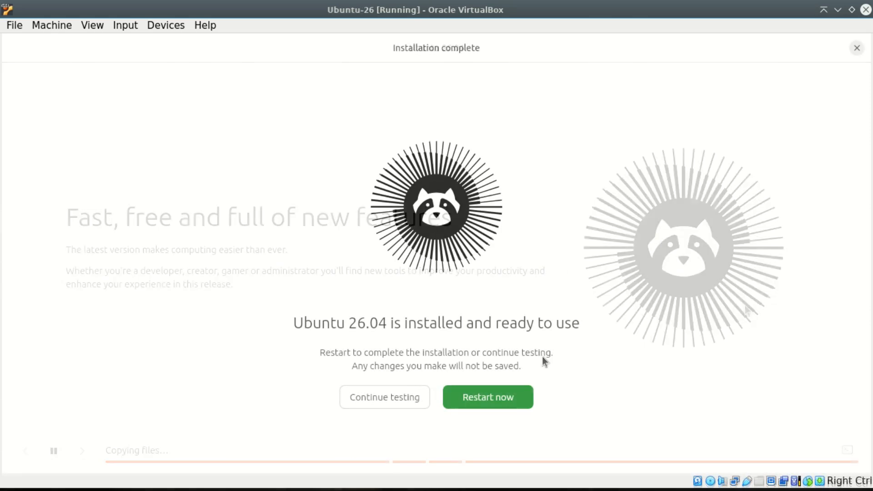
# Step: Restart the installed system, confirm removal of the installation medium, and log in with the account password
pyautogui.click(485, 396)
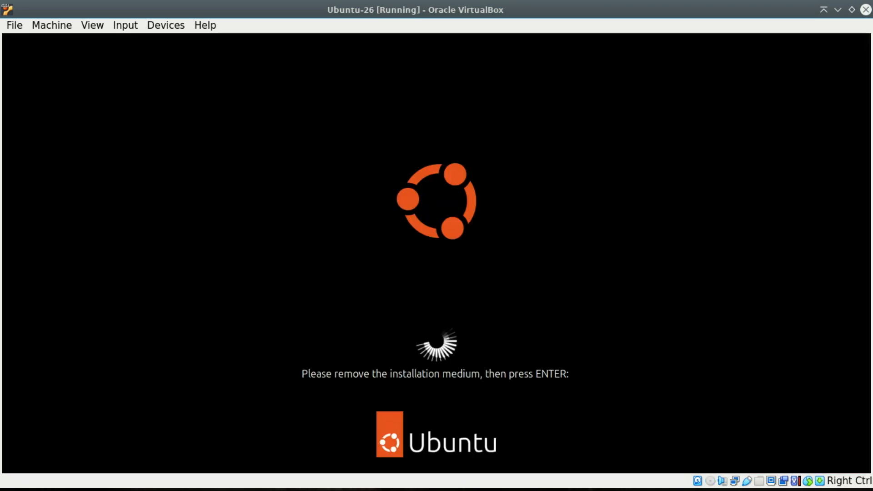
pyautogui.press('Return')
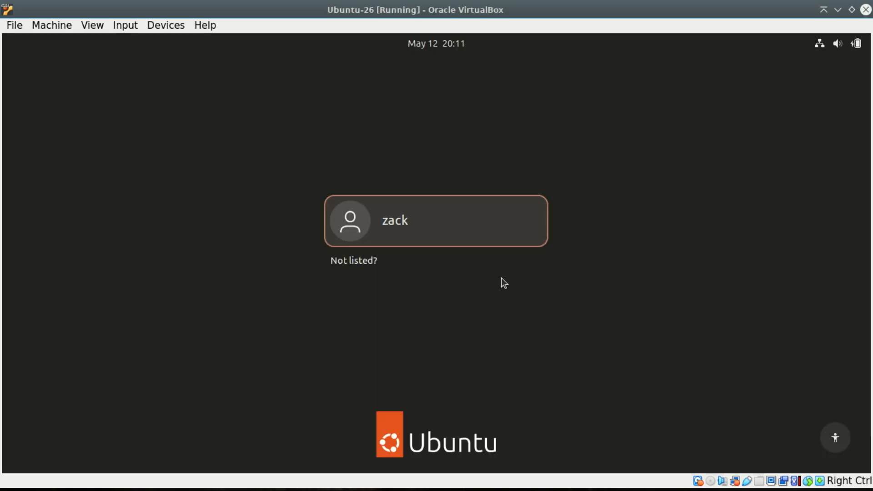
pyautogui.click(478, 234)
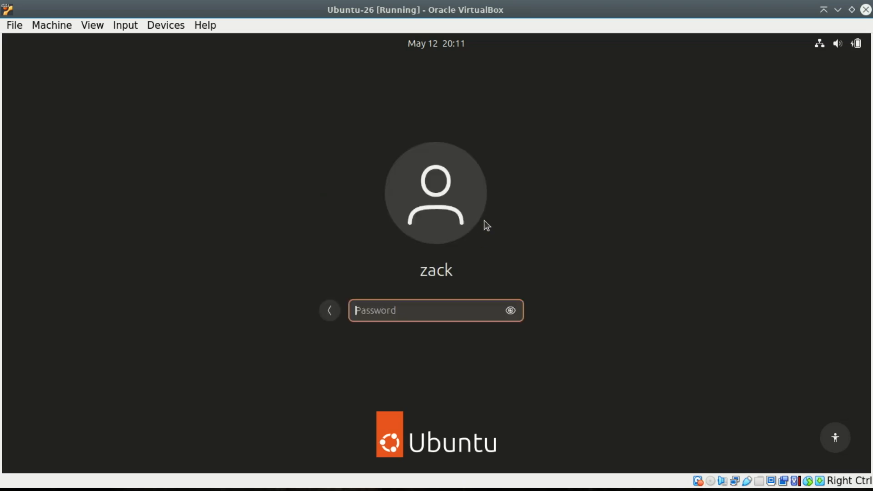
pyautogui.write('********')
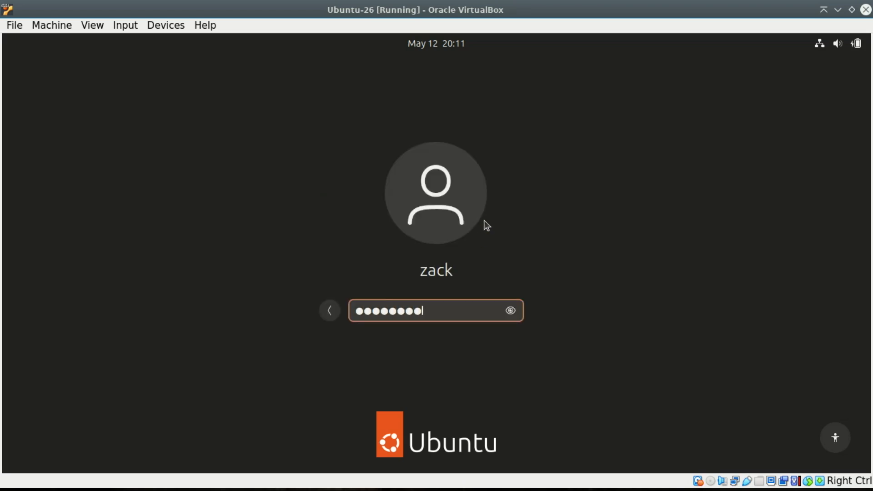
pyautogui.press('Return')
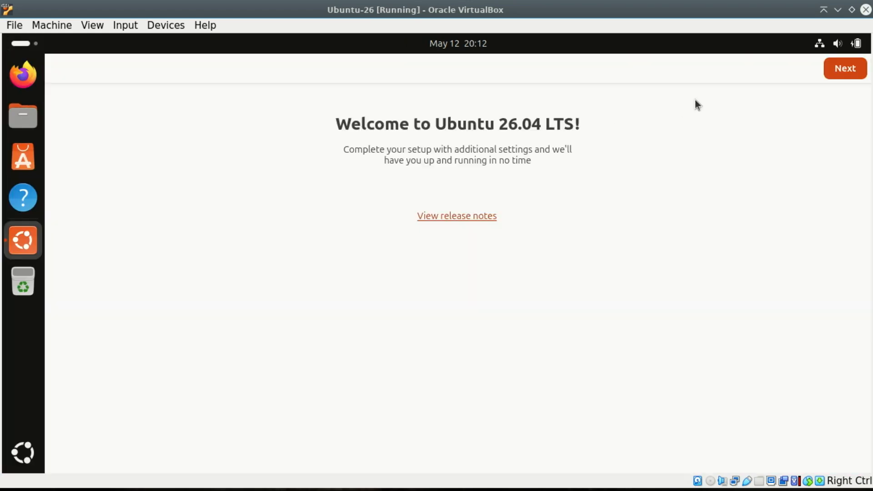
# Step: Finish the welcome setup, leaving Location Services off and the Default appearance style
pyautogui.click(846, 73)
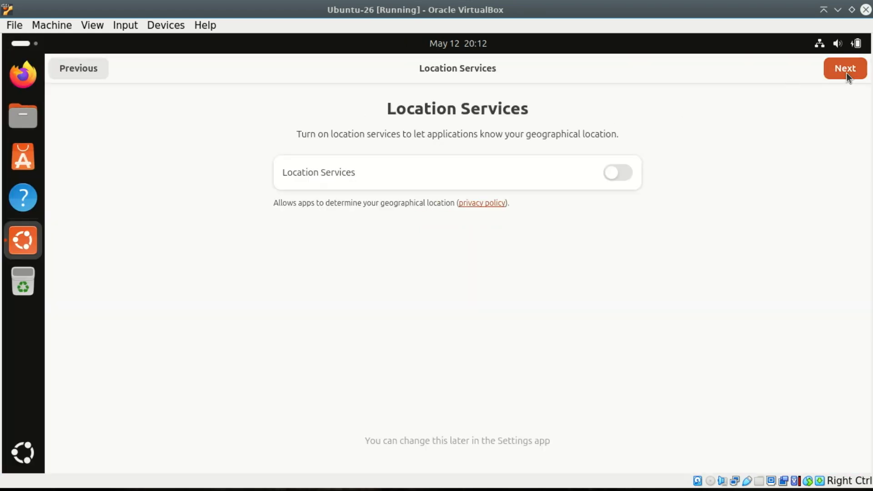
pyautogui.click(846, 73)
pyautogui.click(846, 73)
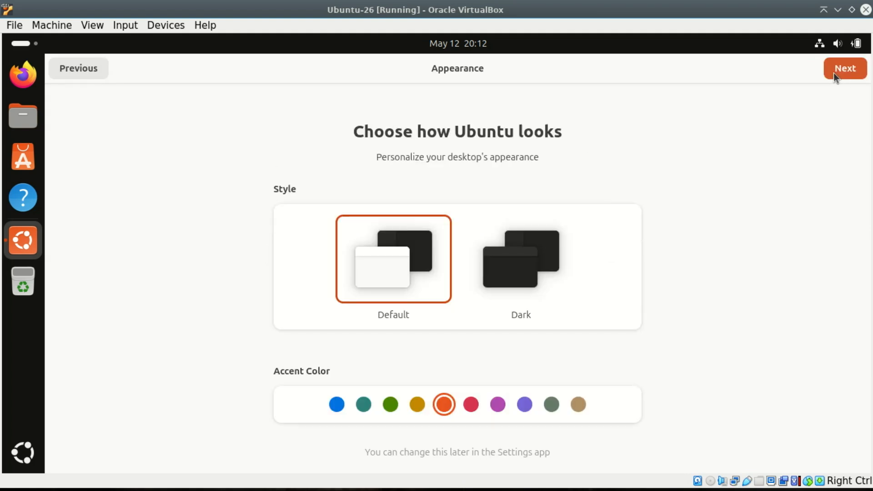
pyautogui.click(833, 73)
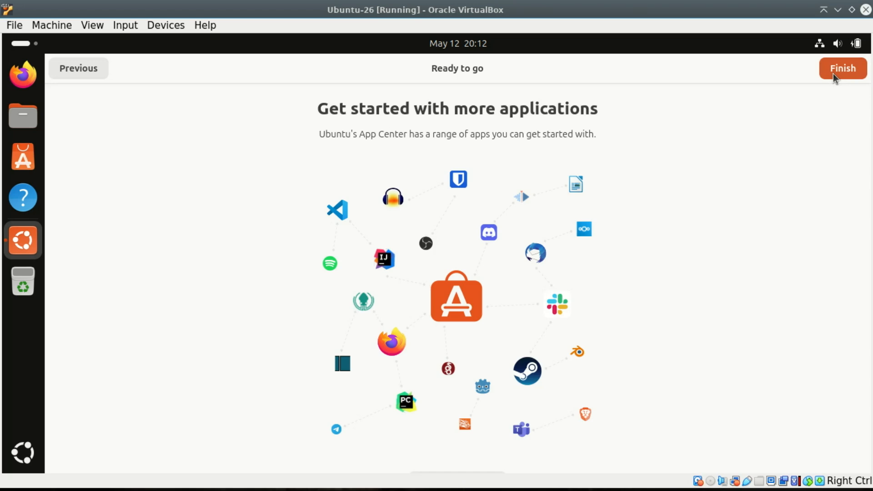
pyautogui.click(832, 73)
# Step: Switch the virtual machine window to full-screen mode
pyautogui.click(86, 26)
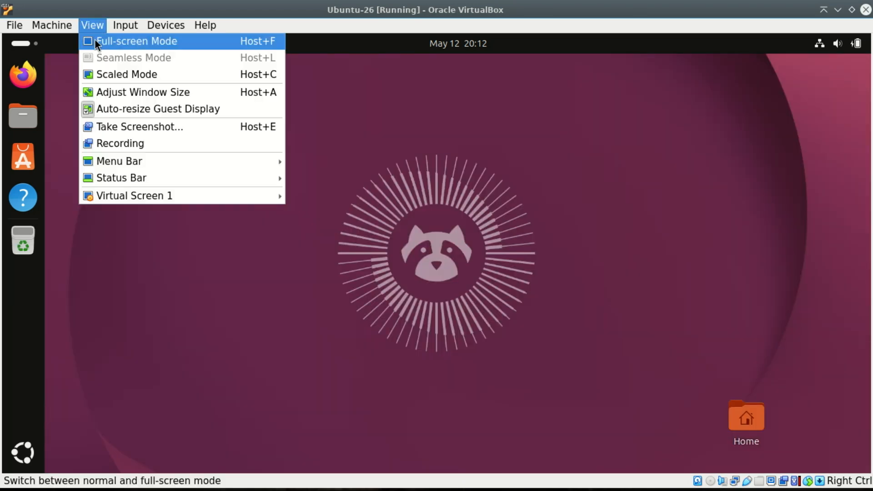
pyautogui.click(95, 40)
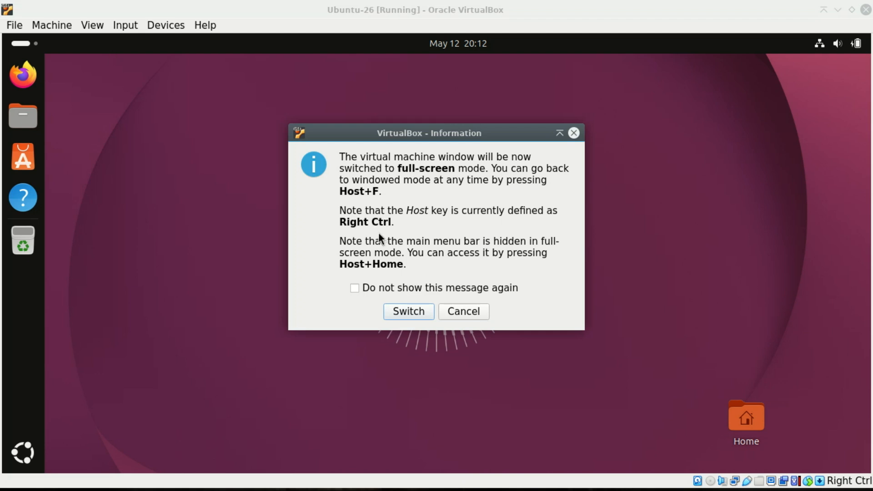
pyautogui.click(409, 311)
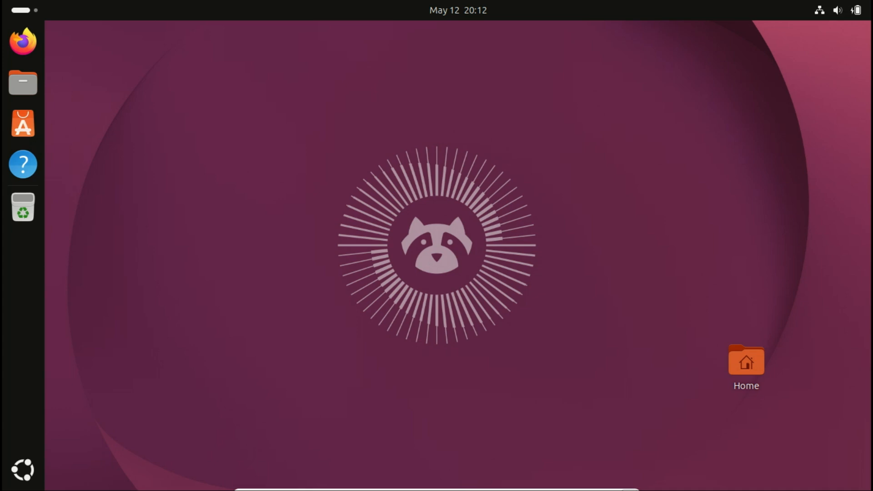
# Step: Open Firefox in the guest desktop
pyautogui.moveTo(628, 489)
pyautogui.click(23, 43)
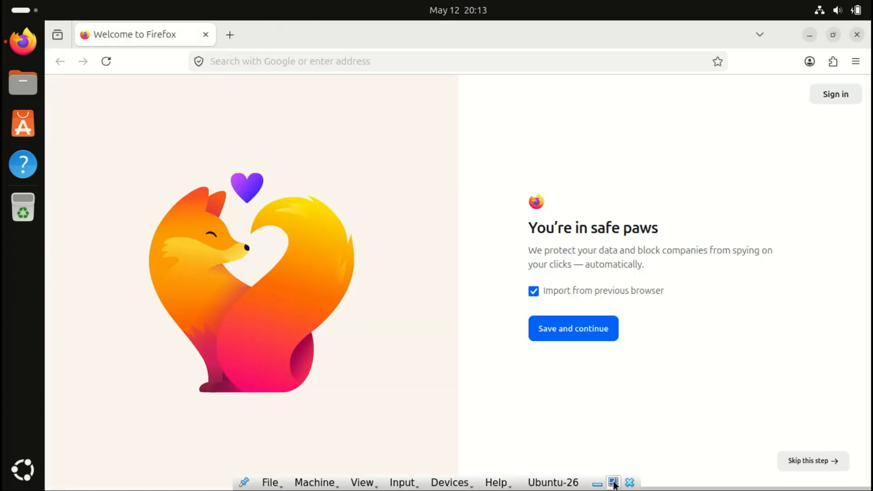
# Step: Switch the virtual machine window back to windowed mode
pyautogui.click(613, 482)
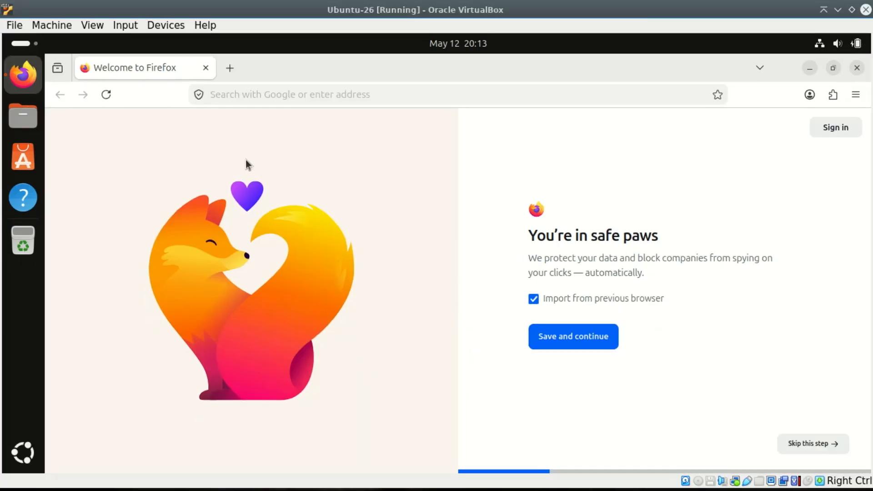
pyautogui.click(59, 25)
pyautogui.moveTo(158, 27)
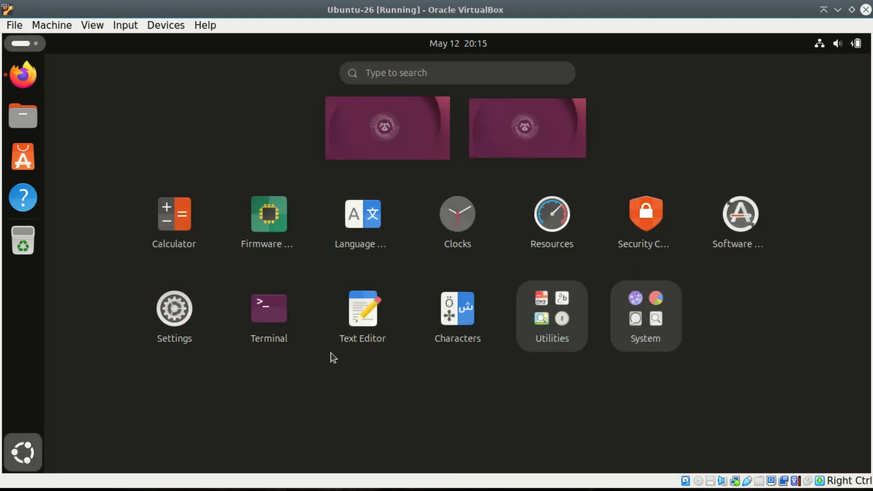
# Step: Open Terminal from the app grid and maximize its window
pyautogui.click(271, 310)
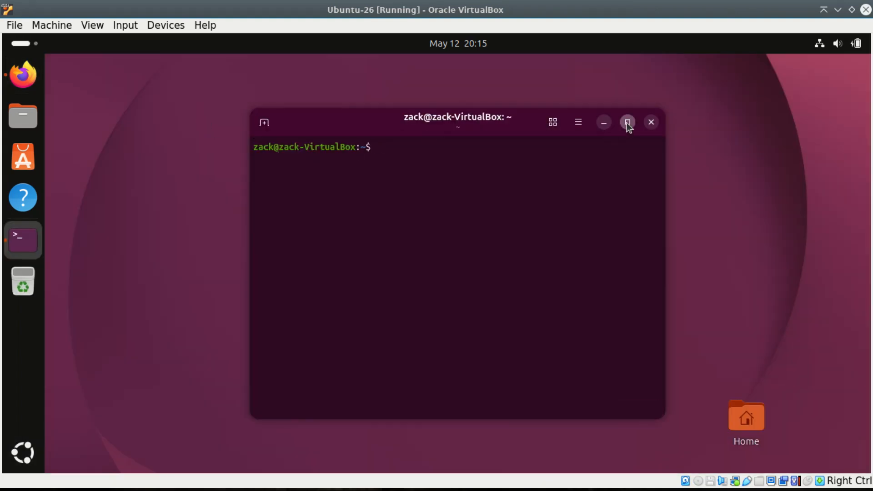
pyautogui.click(628, 122)
# Step: Paste and run sudo apt update && sudo apt install build-essential dkms linux-headers-$(uname -r) -y
pyautogui.rightClick(236, 121)
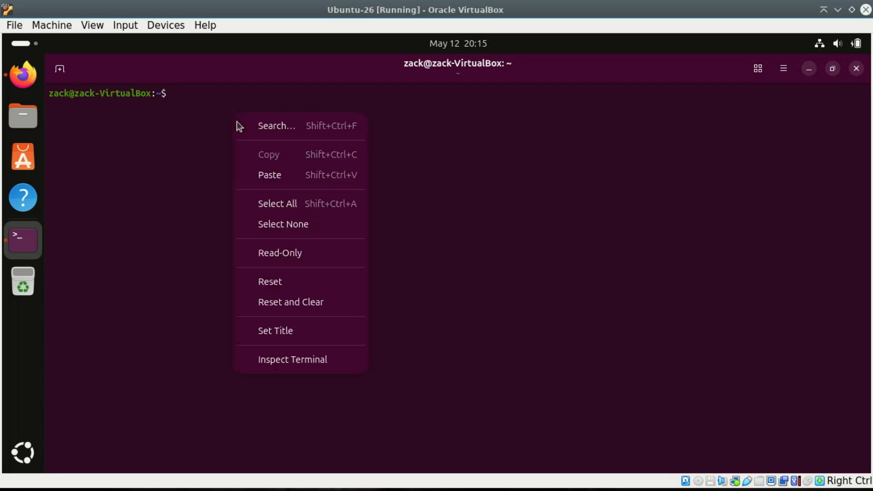
pyautogui.click(282, 175)
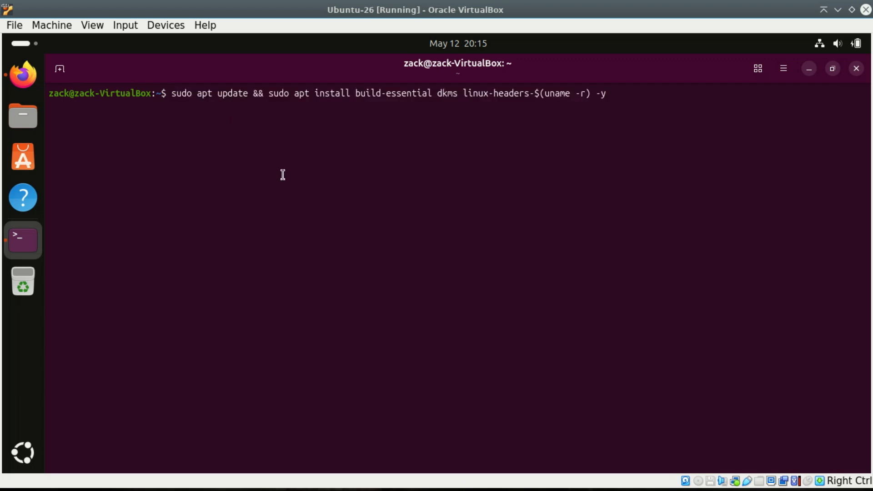
pyautogui.press('Return')
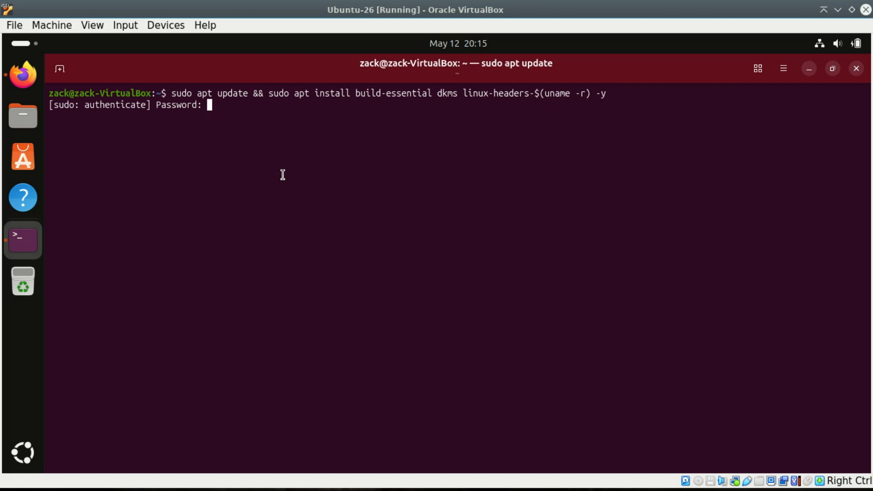
# Step: Enter the sudo password to authorize the package installation
pyautogui.write('*********')
pyautogui.press('Return')
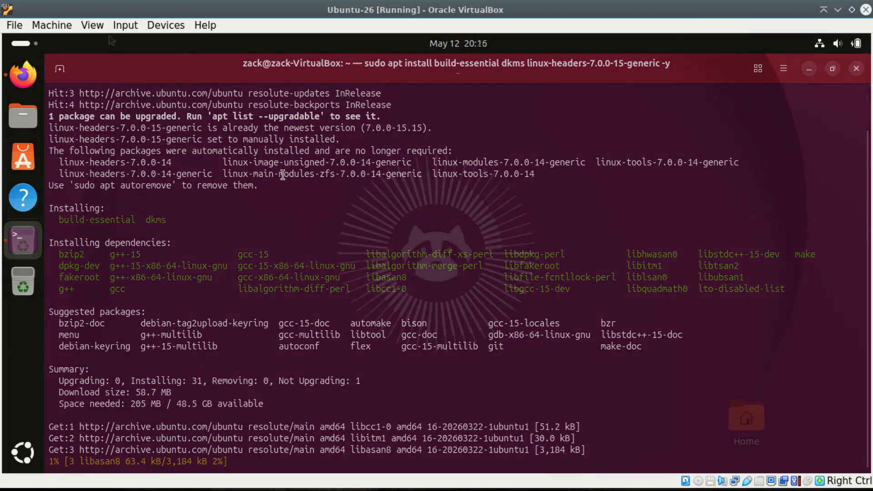
# Step: Insert the Guest Additions CD image and open the VBox_GAs_7.1.18 disc in Files
pyautogui.click(162, 28)
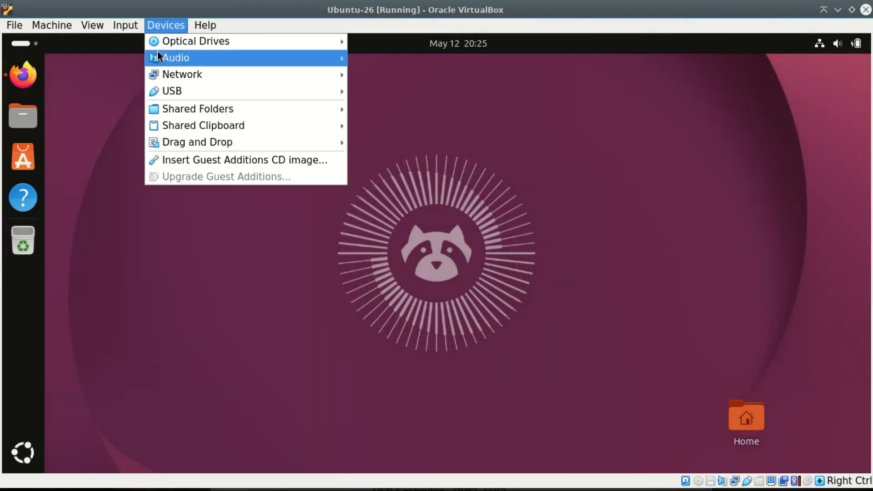
pyautogui.click(198, 160)
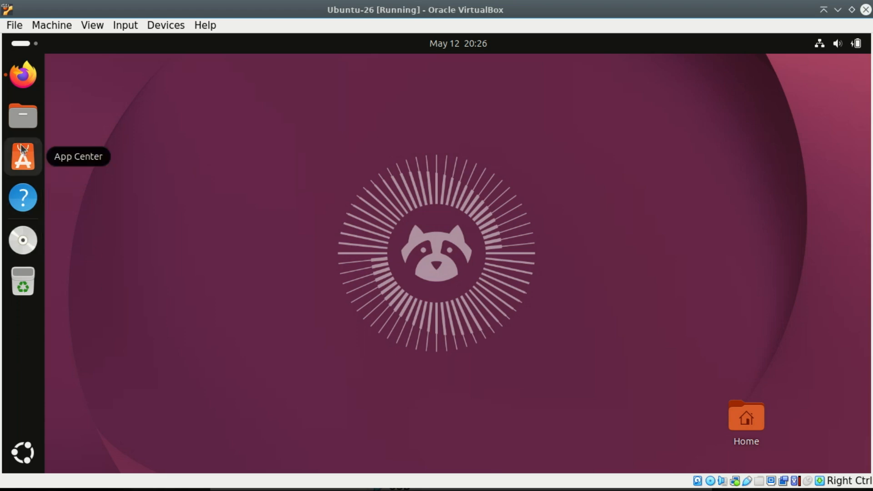
pyautogui.click(17, 119)
pyautogui.click(705, 104)
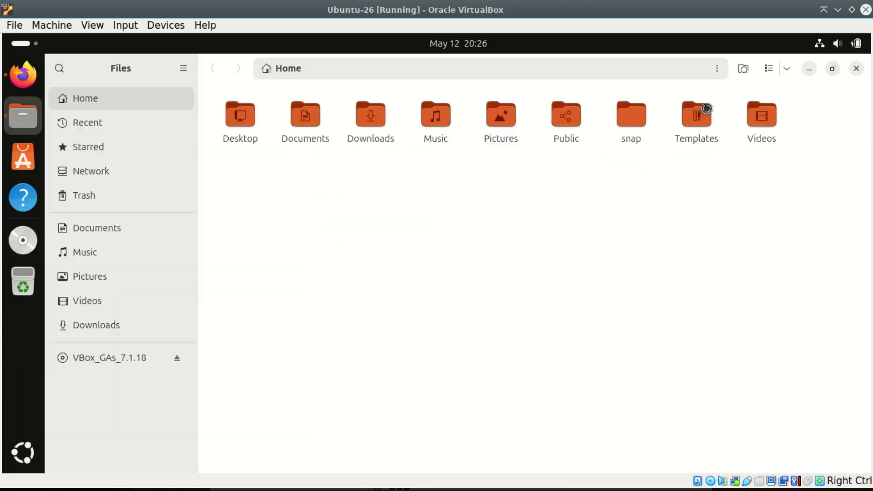
pyautogui.click(108, 359)
# Step: Open a terminal in the disc folder and list its contents with ls
pyautogui.rightClick(429, 328)
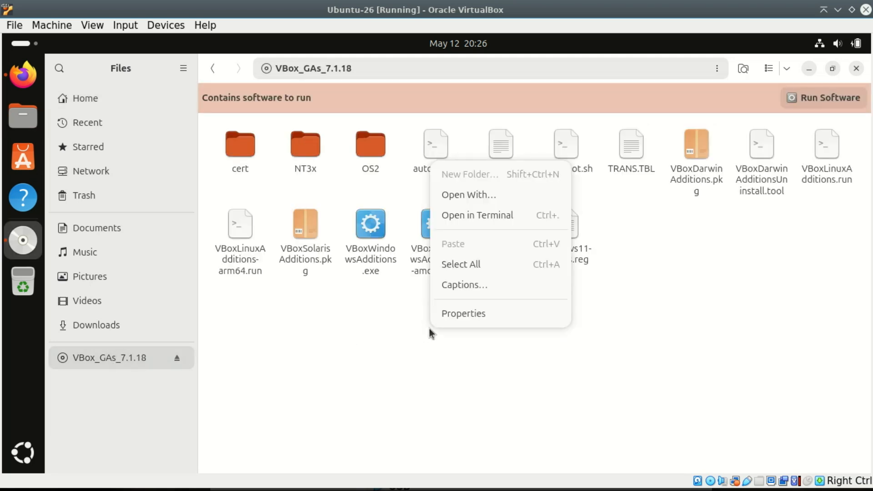
pyautogui.click(471, 217)
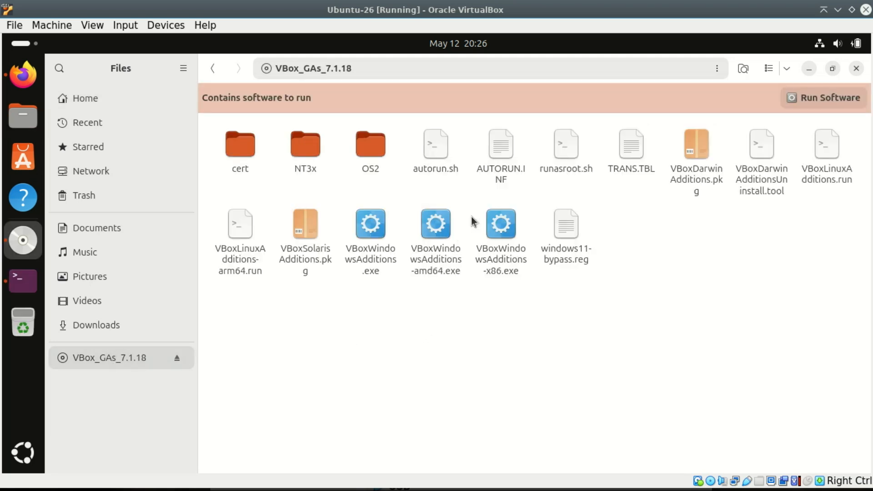
pyautogui.write('l')
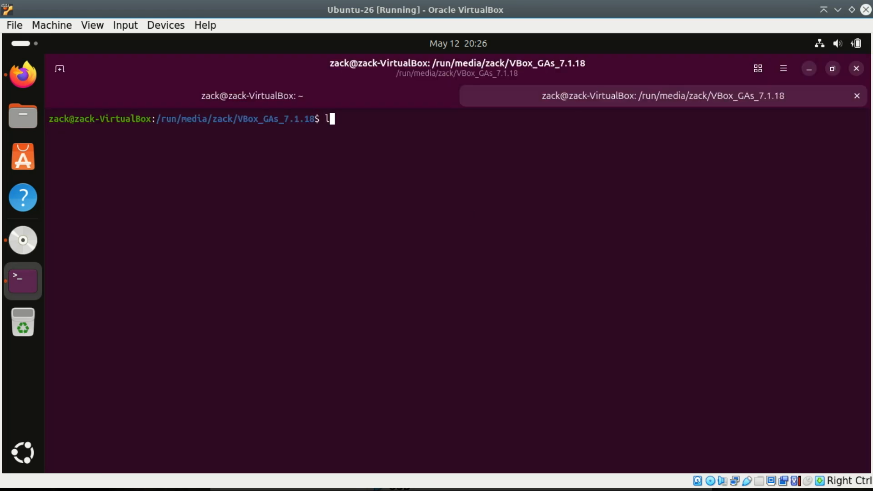
pyautogui.write('s')
pyautogui.press('Return')
# Step: Paste and run sudo ./VBoxLinuxAdditions.run to start the Guest Additions installer
pyautogui.write('sudo ./VBoxLinuxAdditions.run')
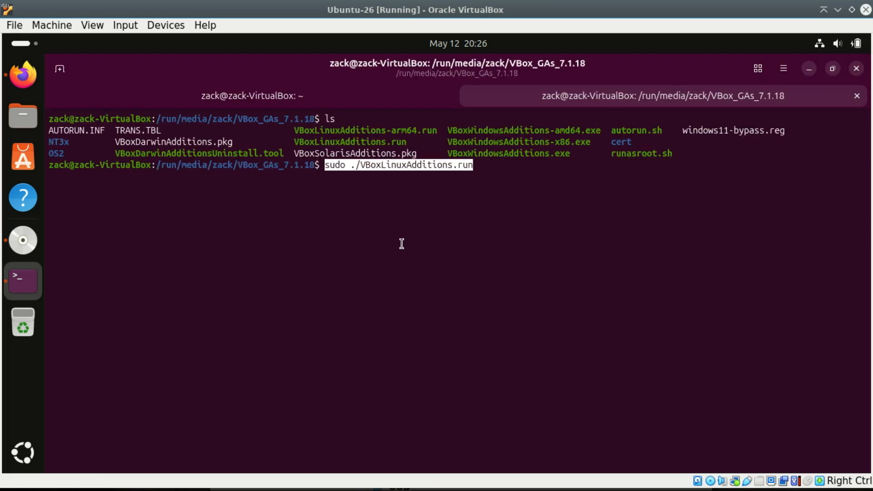
pyautogui.press('Return')
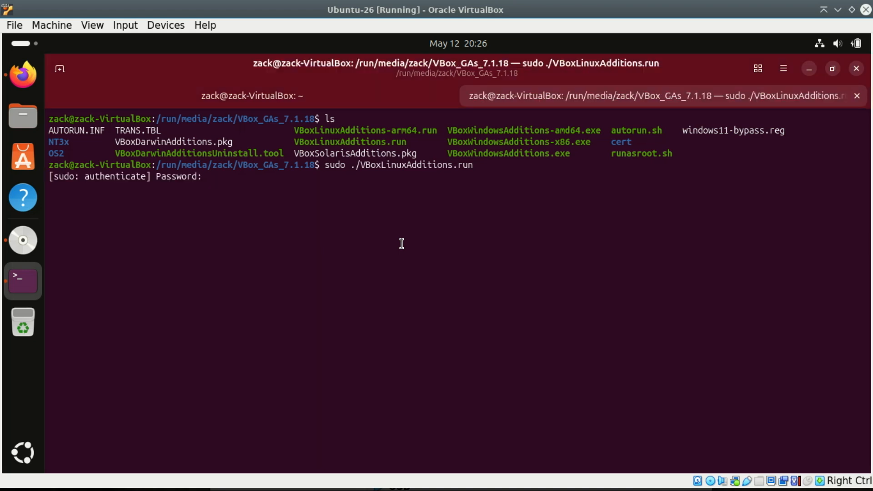
# Step: Enter the sudo password to authorize the Guest Additions installation
pyautogui.write('********')
pyautogui.press('Return')
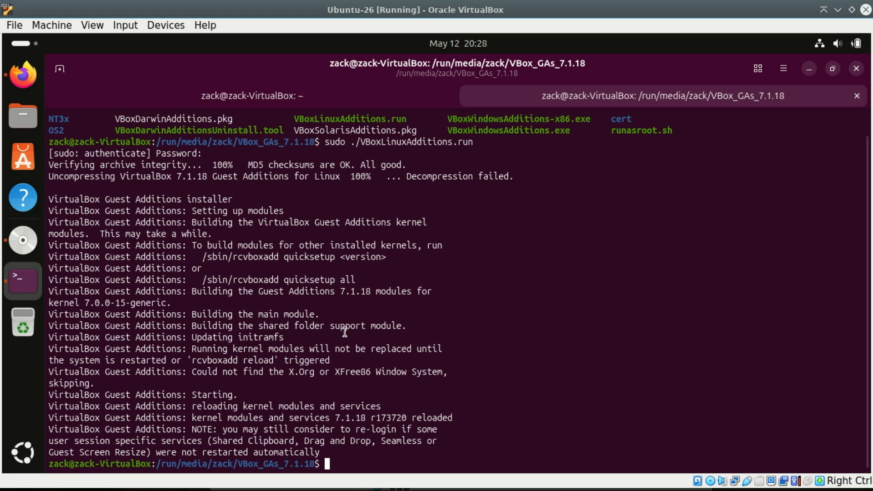
# Step: Clear the terminal output with clear, then close the terminal window
pyautogui.write('clear')
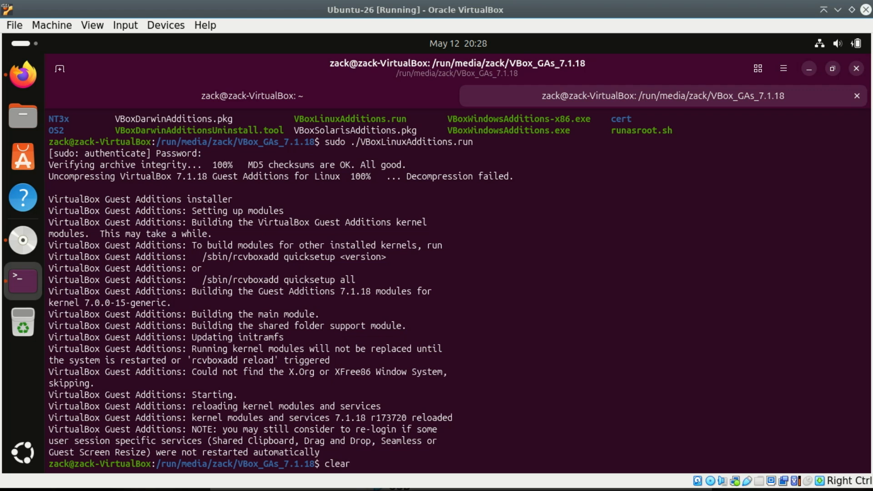
pyautogui.press('Return')
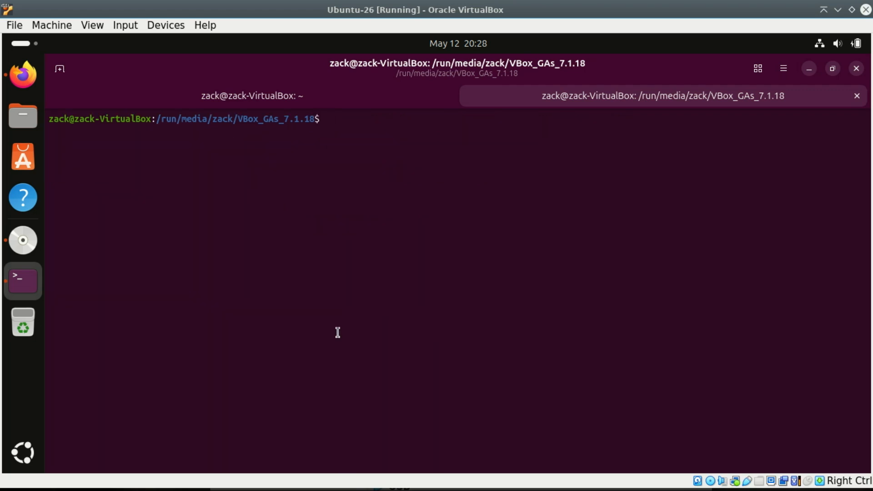
pyautogui.click(855, 73)
pyautogui.click(856, 70)
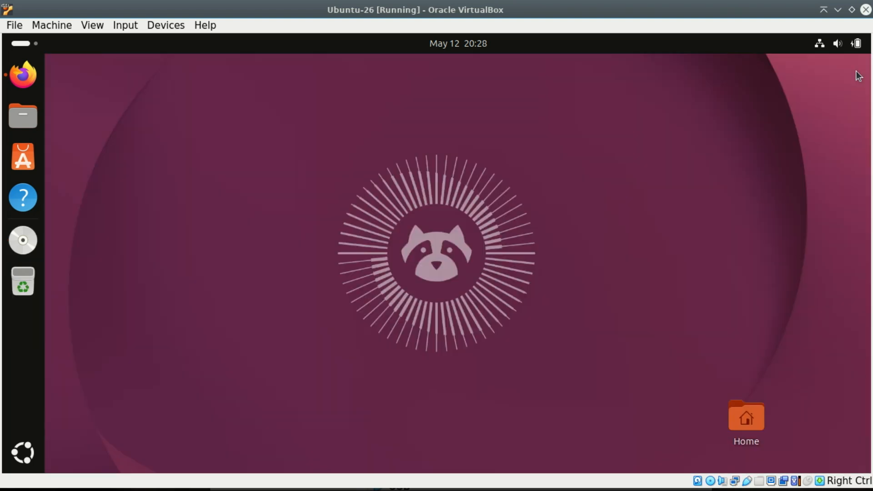
# Step: Switch the virtual machine window to full-screen mode
pyautogui.click(93, 25)
pyautogui.click(92, 44)
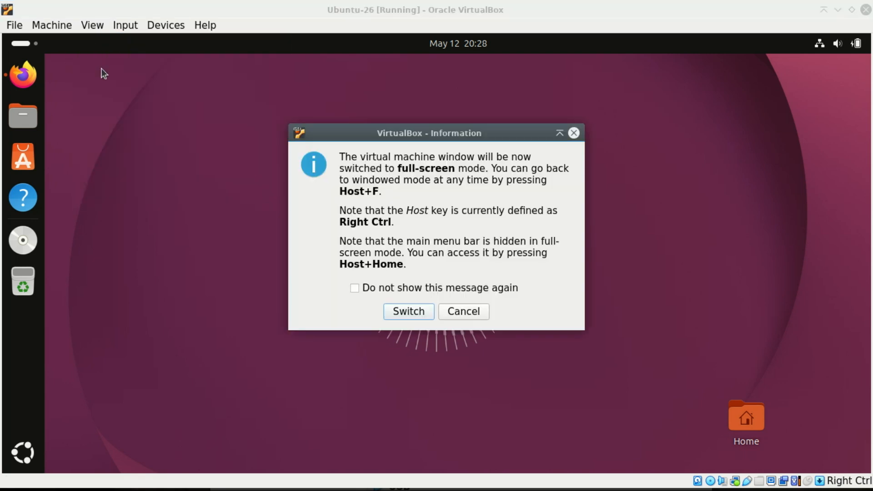